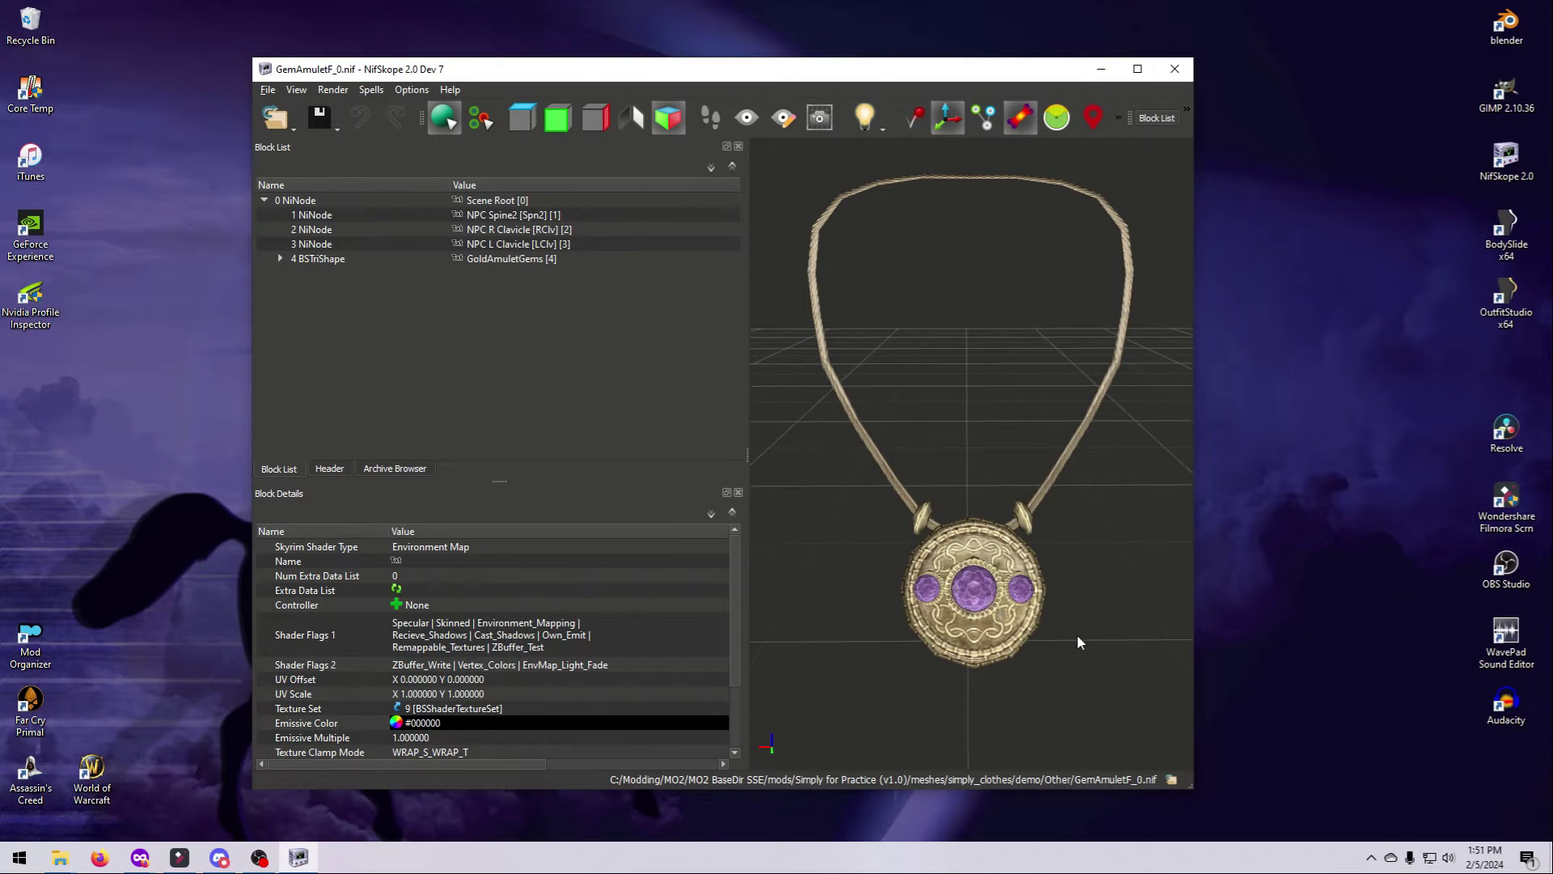
Step: Examine the GoldAmuletGems shape's Vertex Desc and its BSLightingShaderProperty's Shader Flags 2 for vertex color flags
{"action": "left_click", "coordinate": [343, 261]}
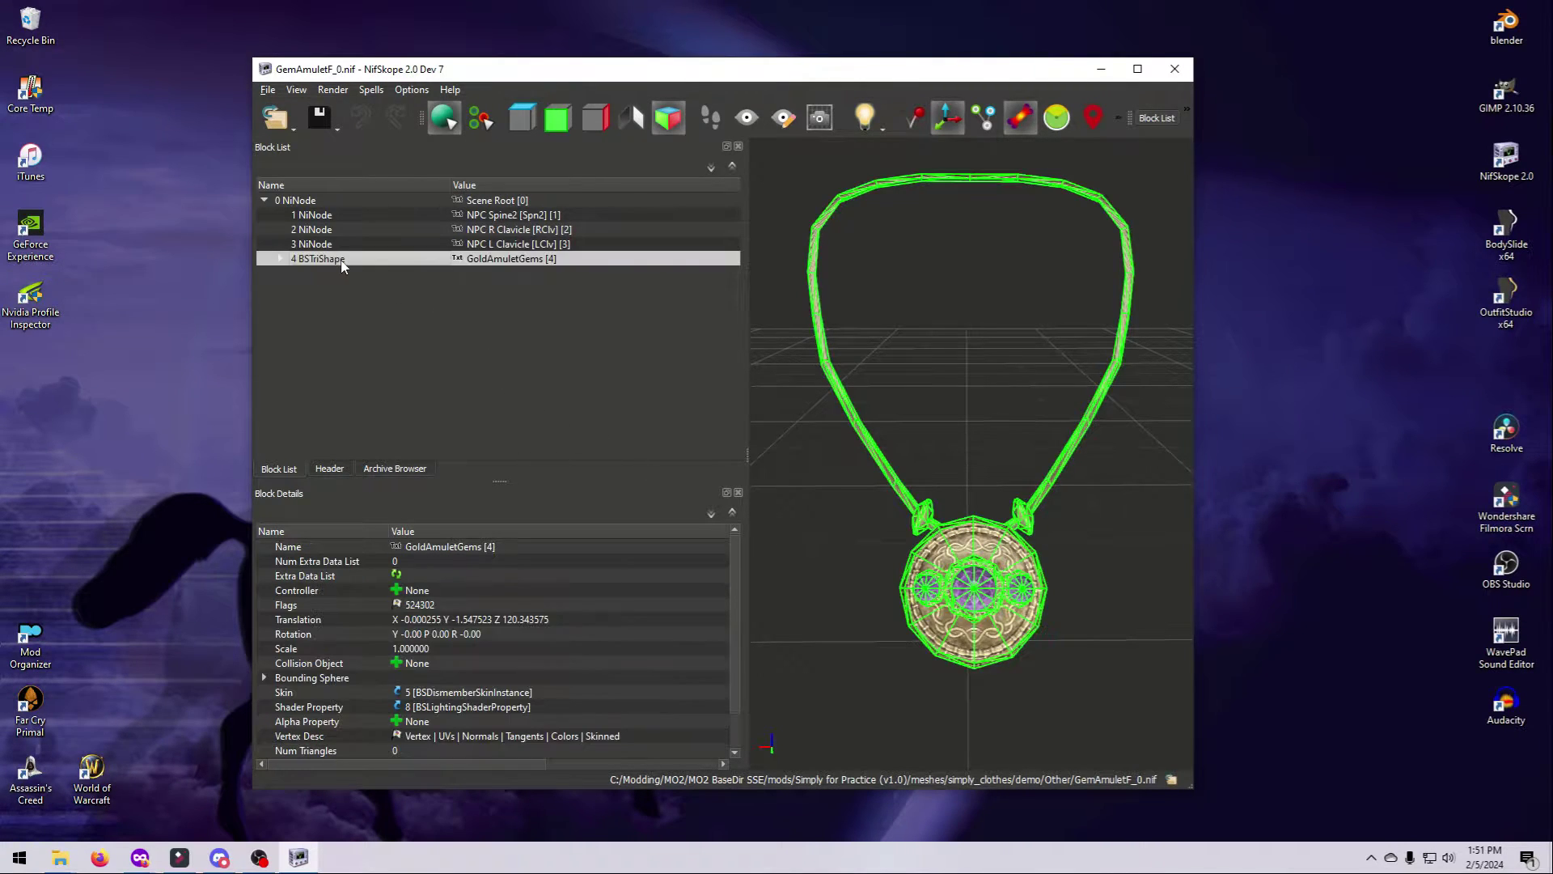
{"action": "left_click", "coordinate": [319, 737]}
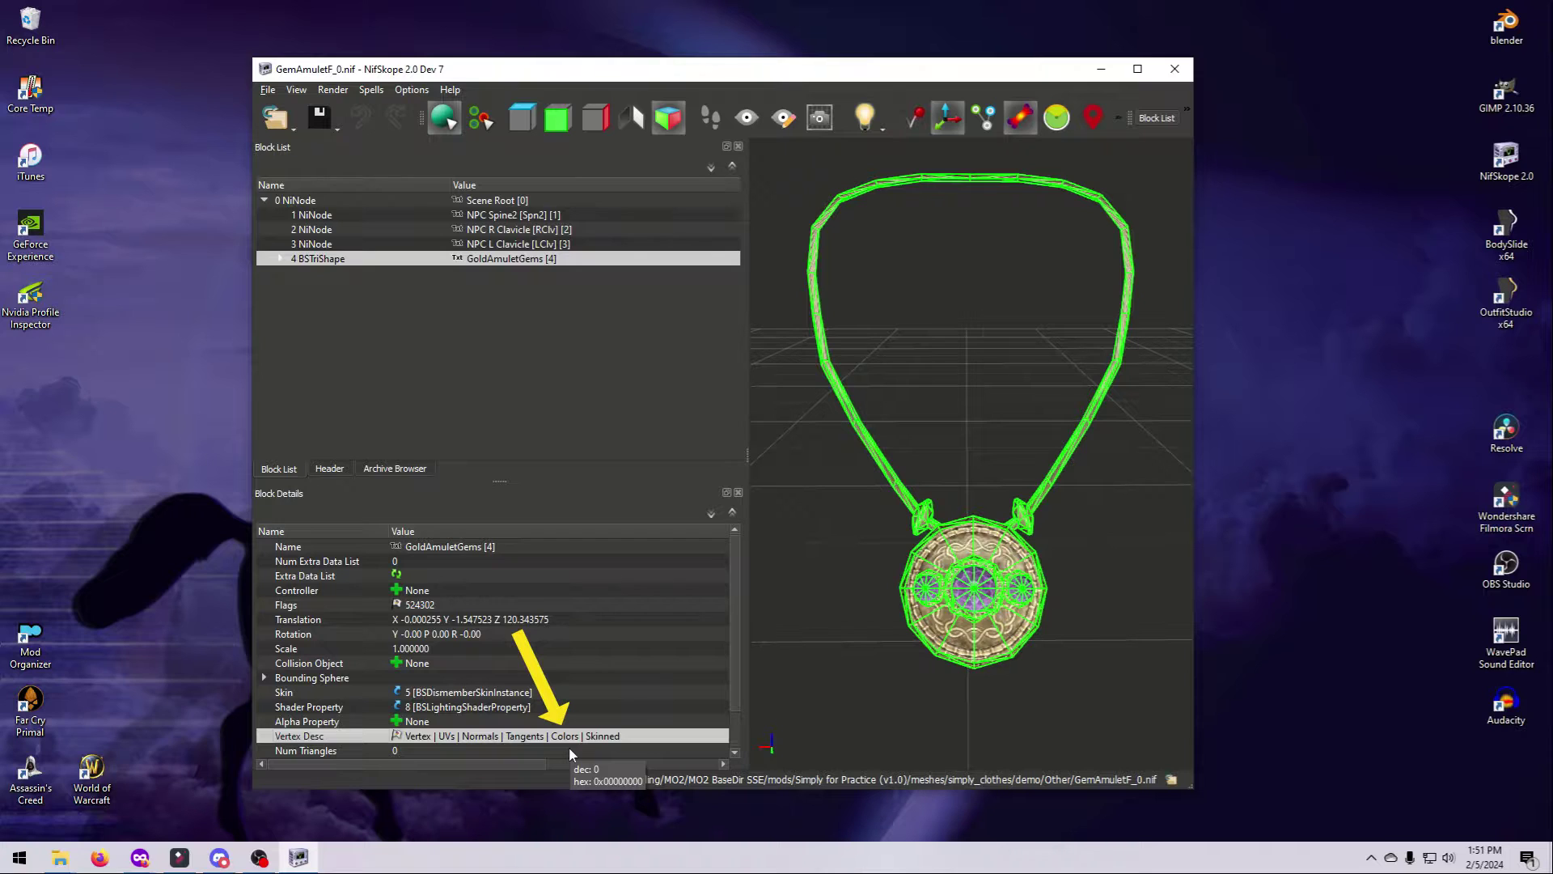
{"action": "left_click", "coordinate": [280, 259]}
{"action": "left_click", "coordinate": [348, 288]}
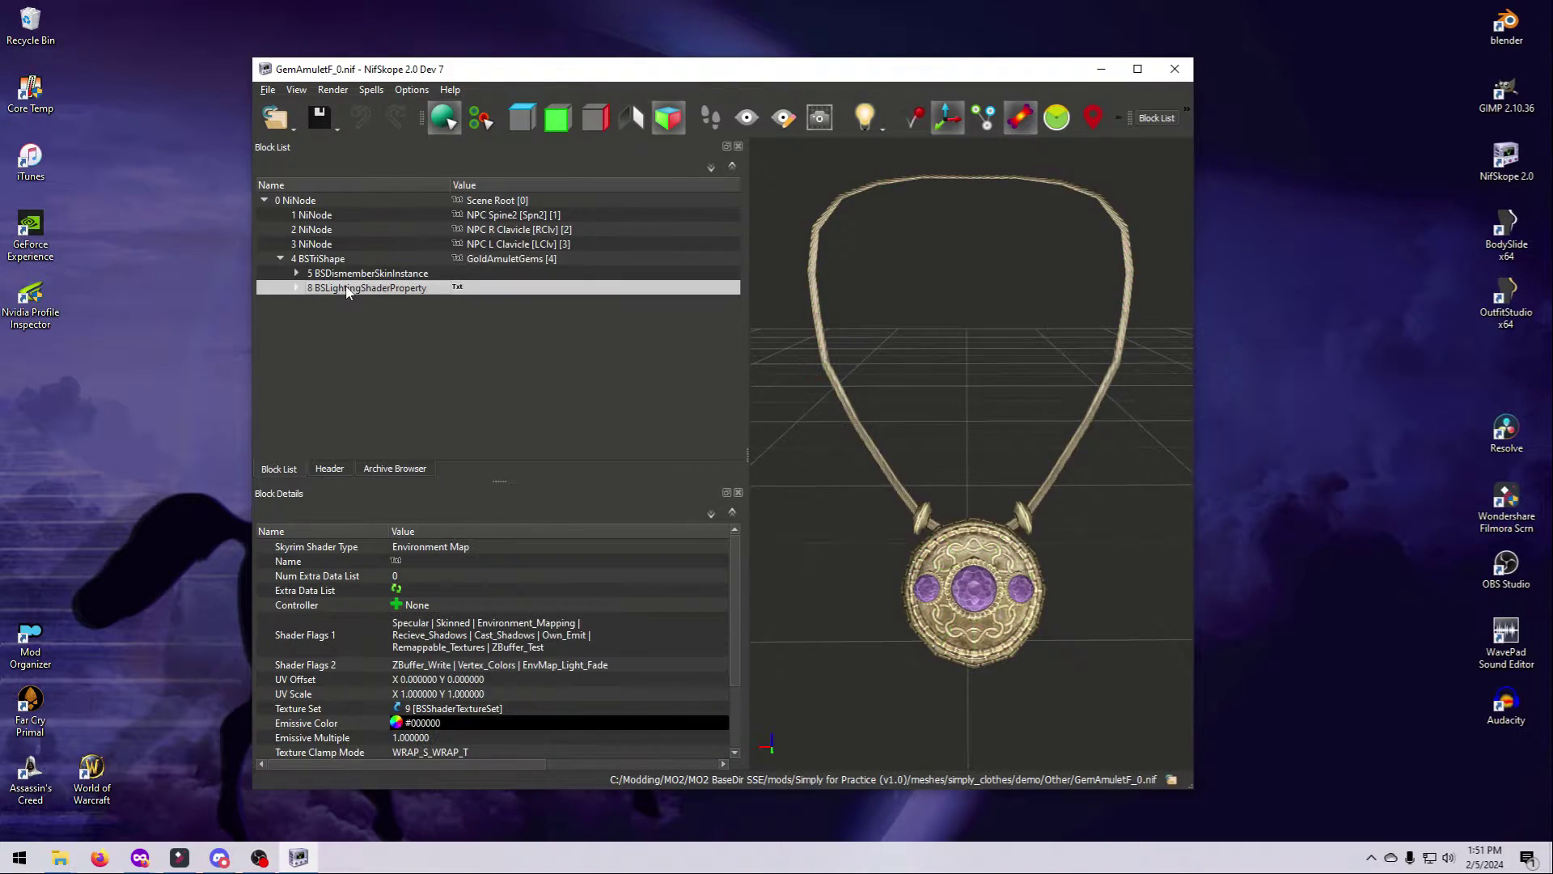
{"action": "left_click", "coordinate": [482, 665]}
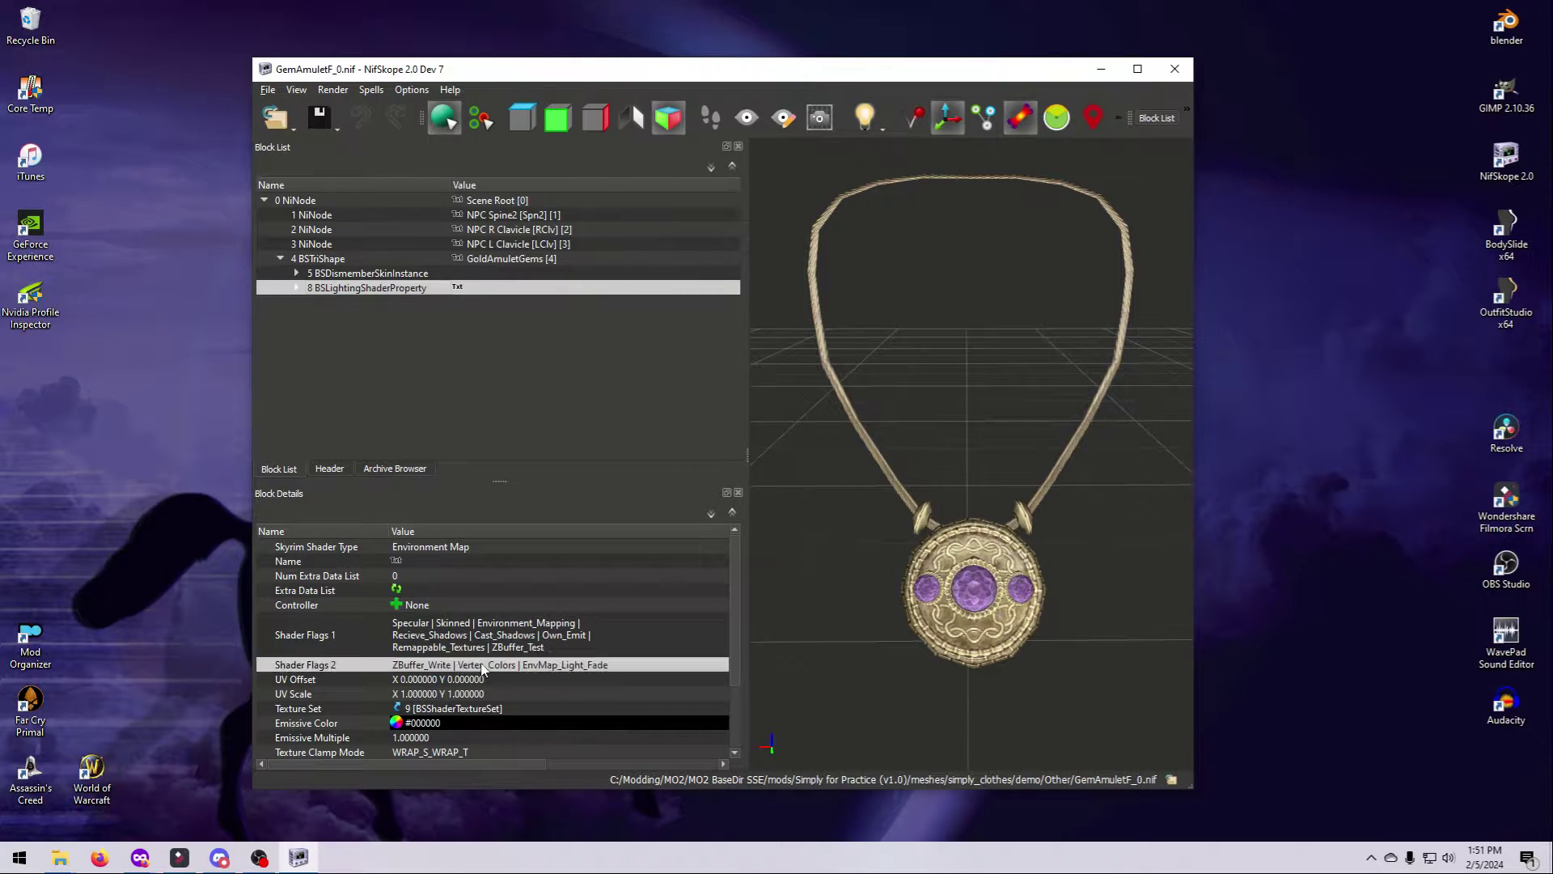
{"action": "left_click_drag", "start_coordinate": [416, 763], "coordinate": [327, 763]}
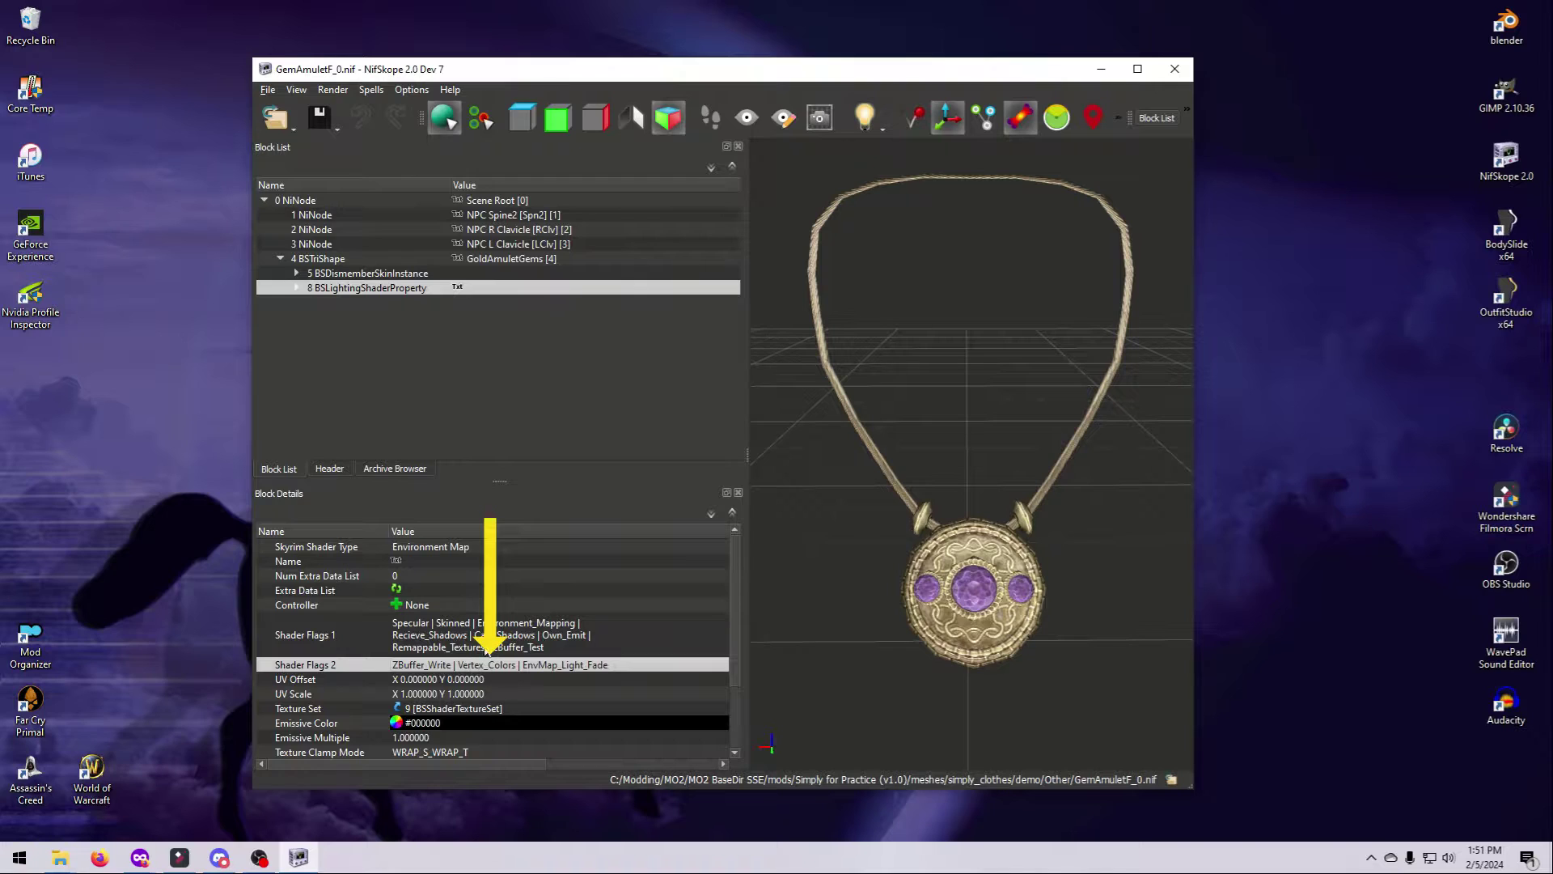
{"action": "mouse_move", "coordinate": [496, 678]}
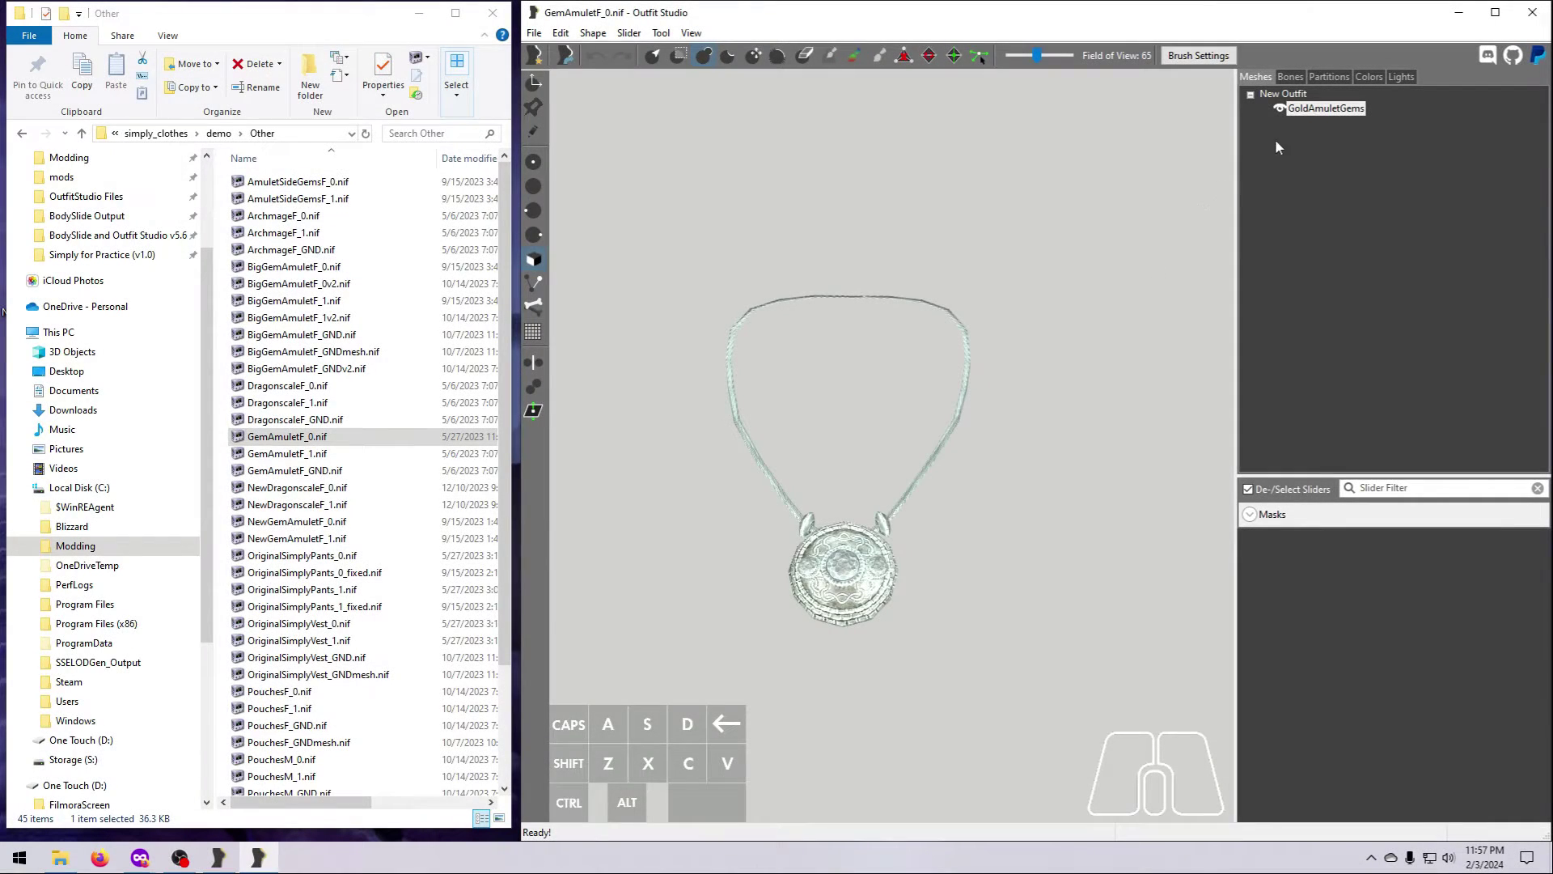
Step: In Outfit Studio, check the GoldAmuletGems shader properties for Vertex Colors, and toggle the vertex color display on
{"action": "double_click", "coordinate": [1319, 109]}
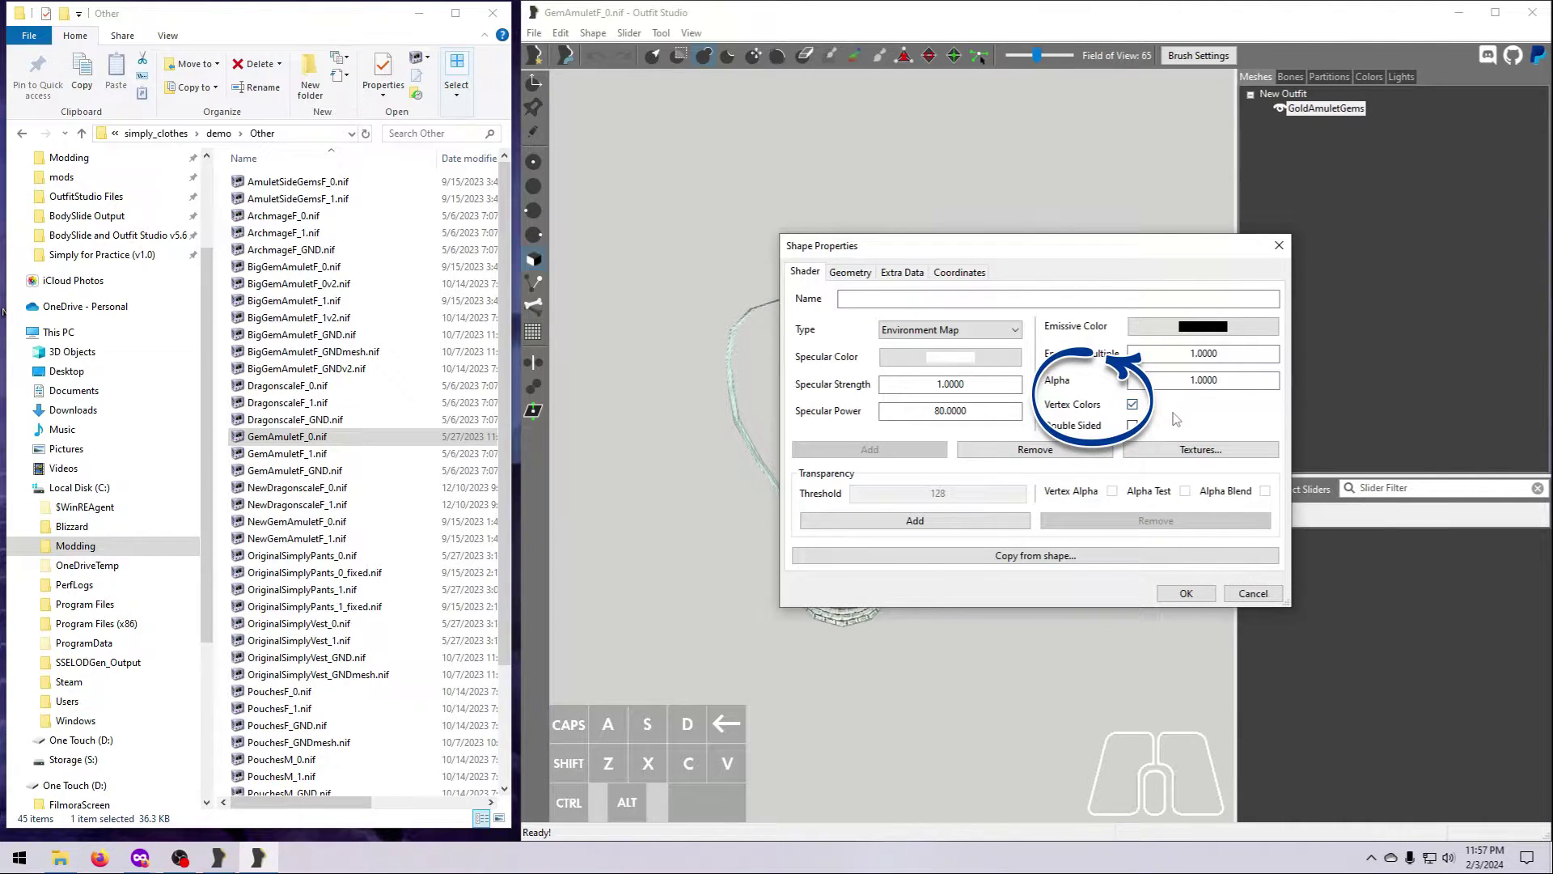
{"action": "left_click", "coordinate": [1246, 596]}
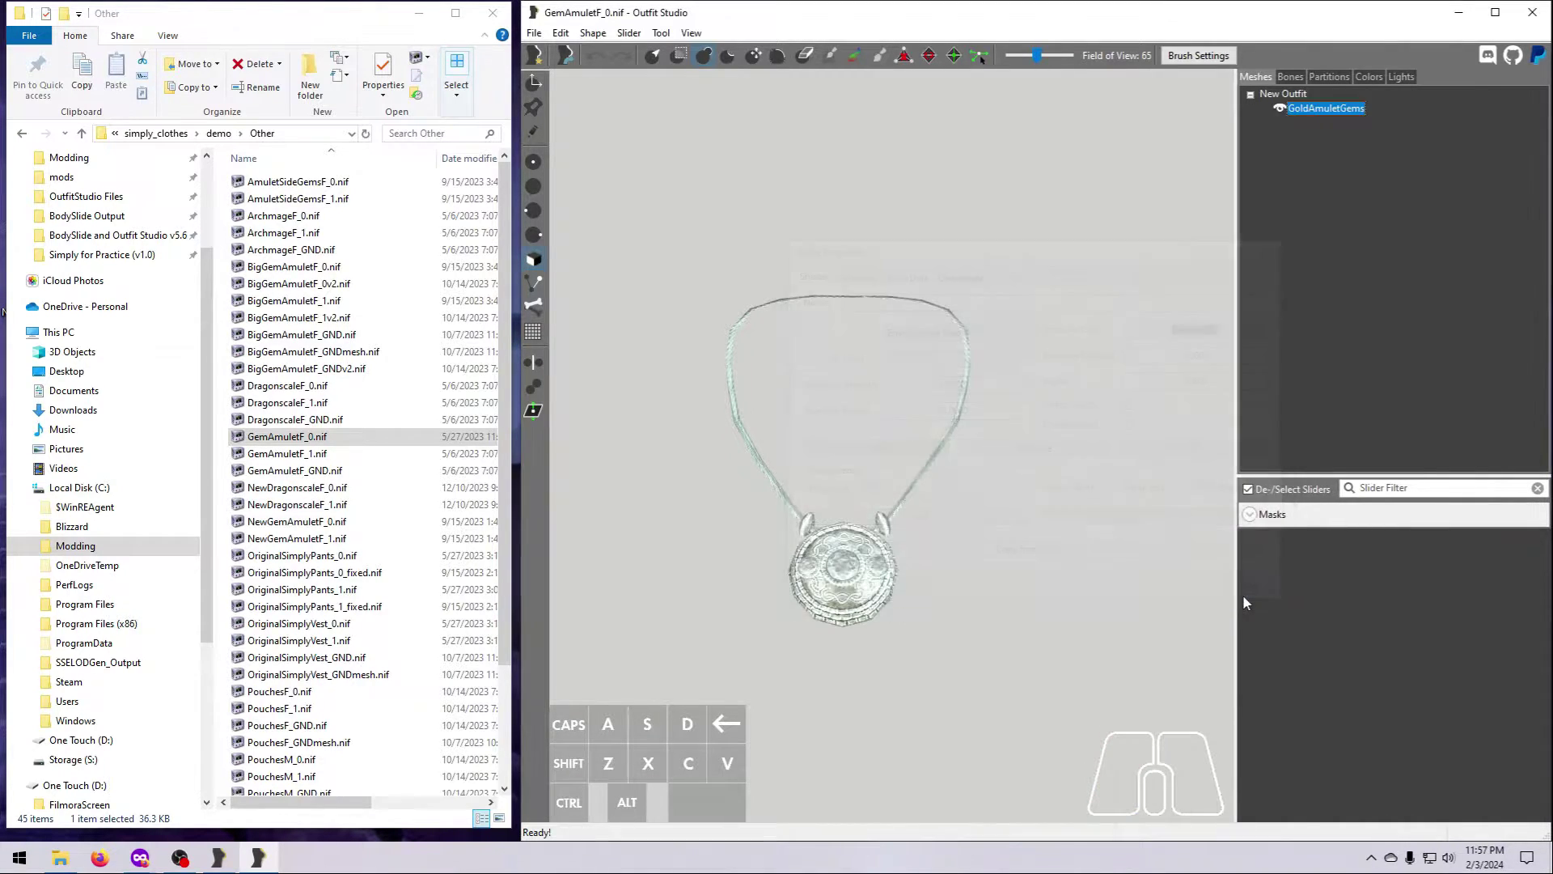
{"action": "left_click", "coordinate": [692, 33]}
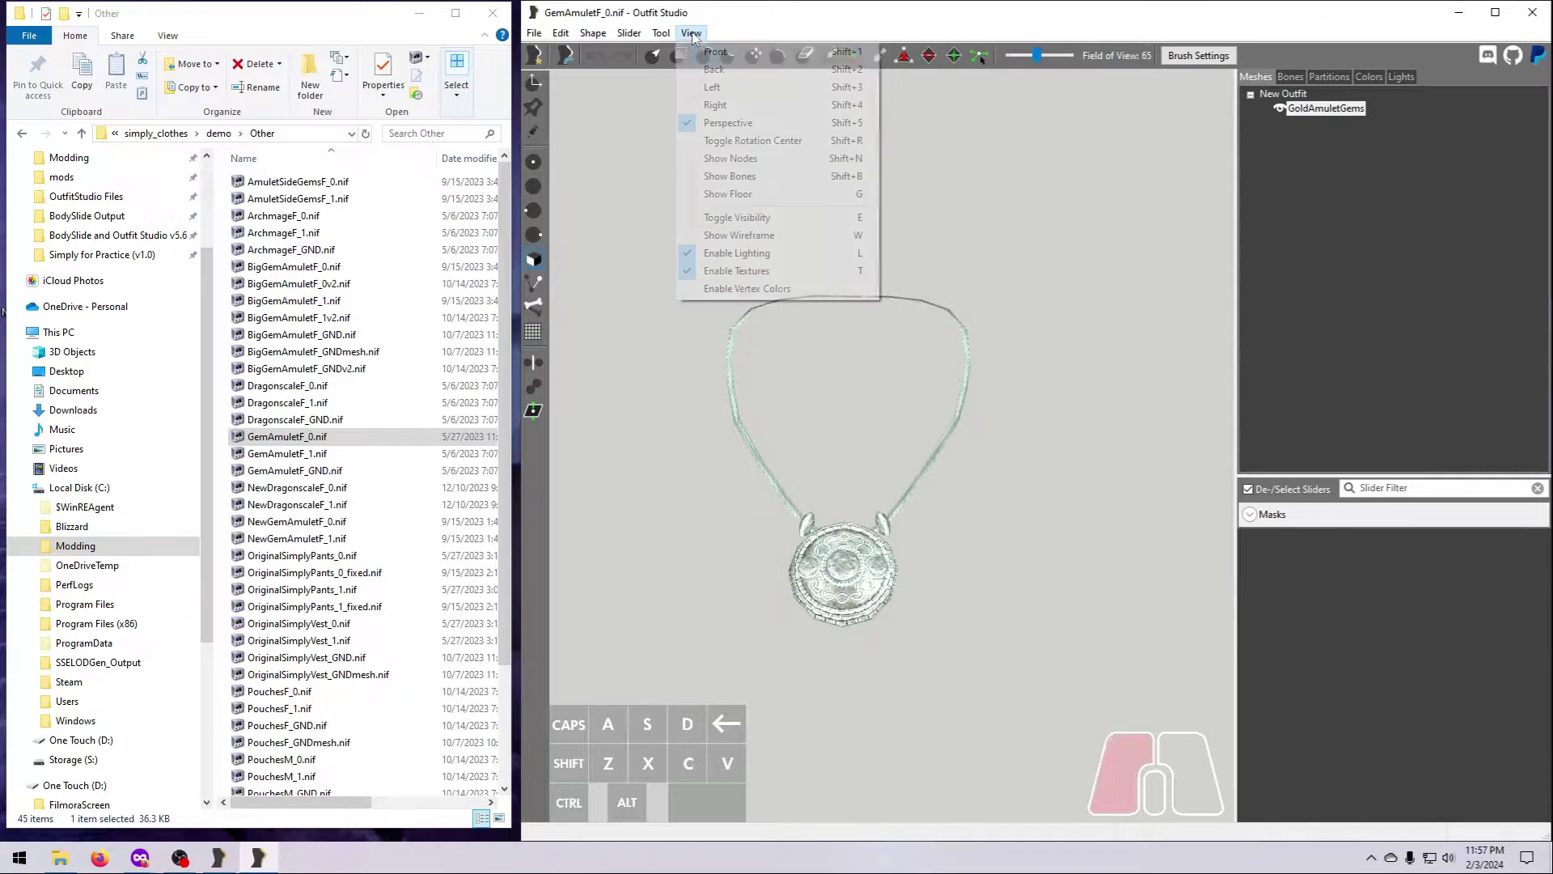
{"action": "left_click", "coordinate": [729, 290]}
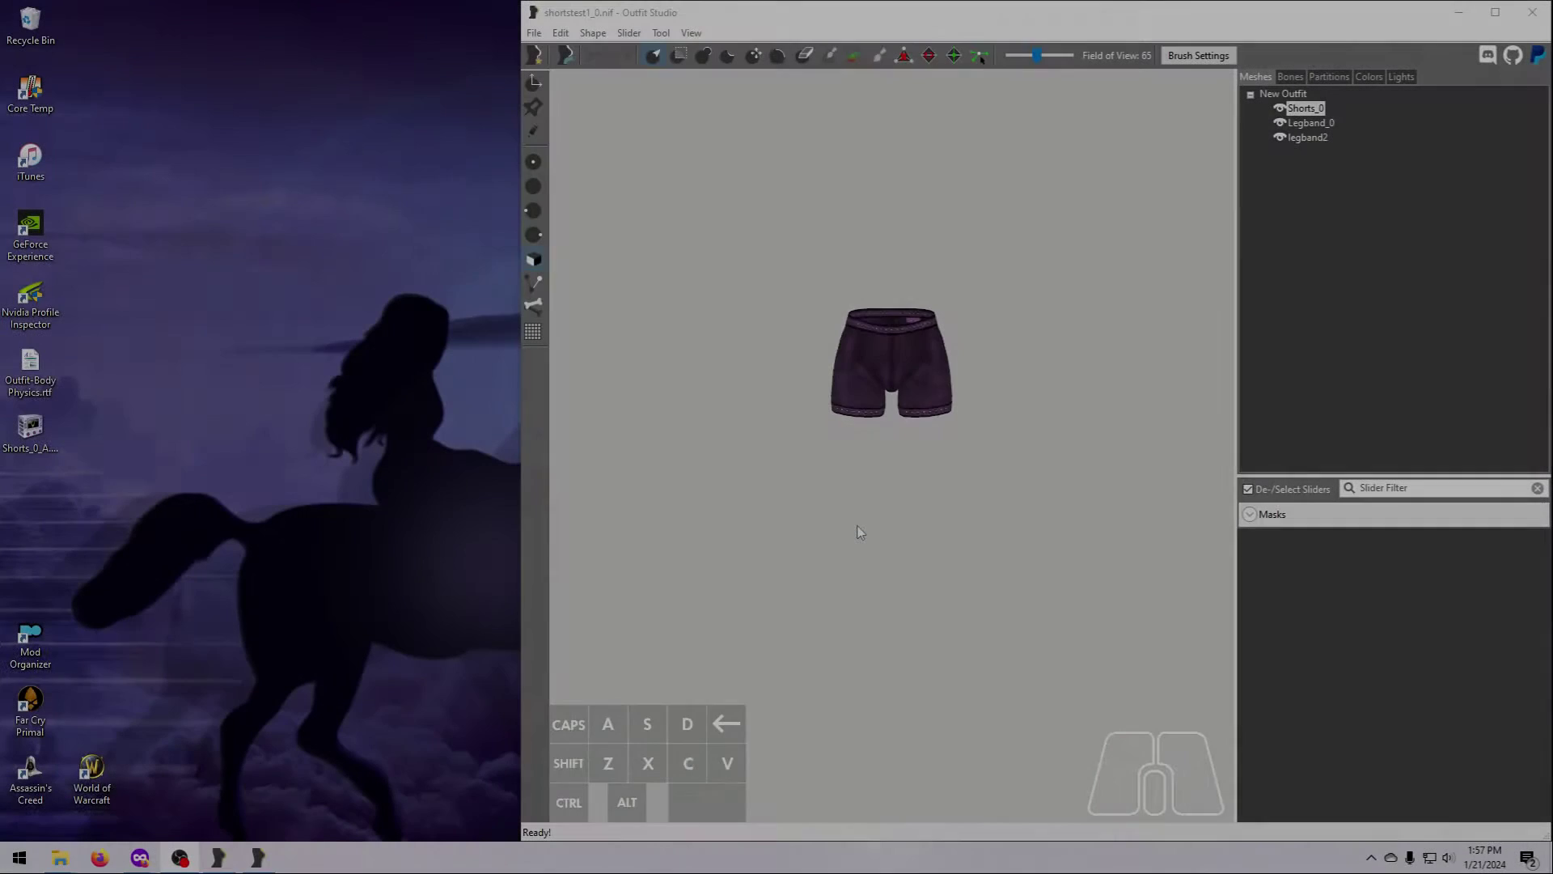
Step: Remove the range of listed bones from the legband2 mesh
{"action": "scroll", "coordinate": [864, 478], "scroll_direction": "up", "scroll_amount": 5}
{"action": "left_click", "coordinate": [1307, 137]}
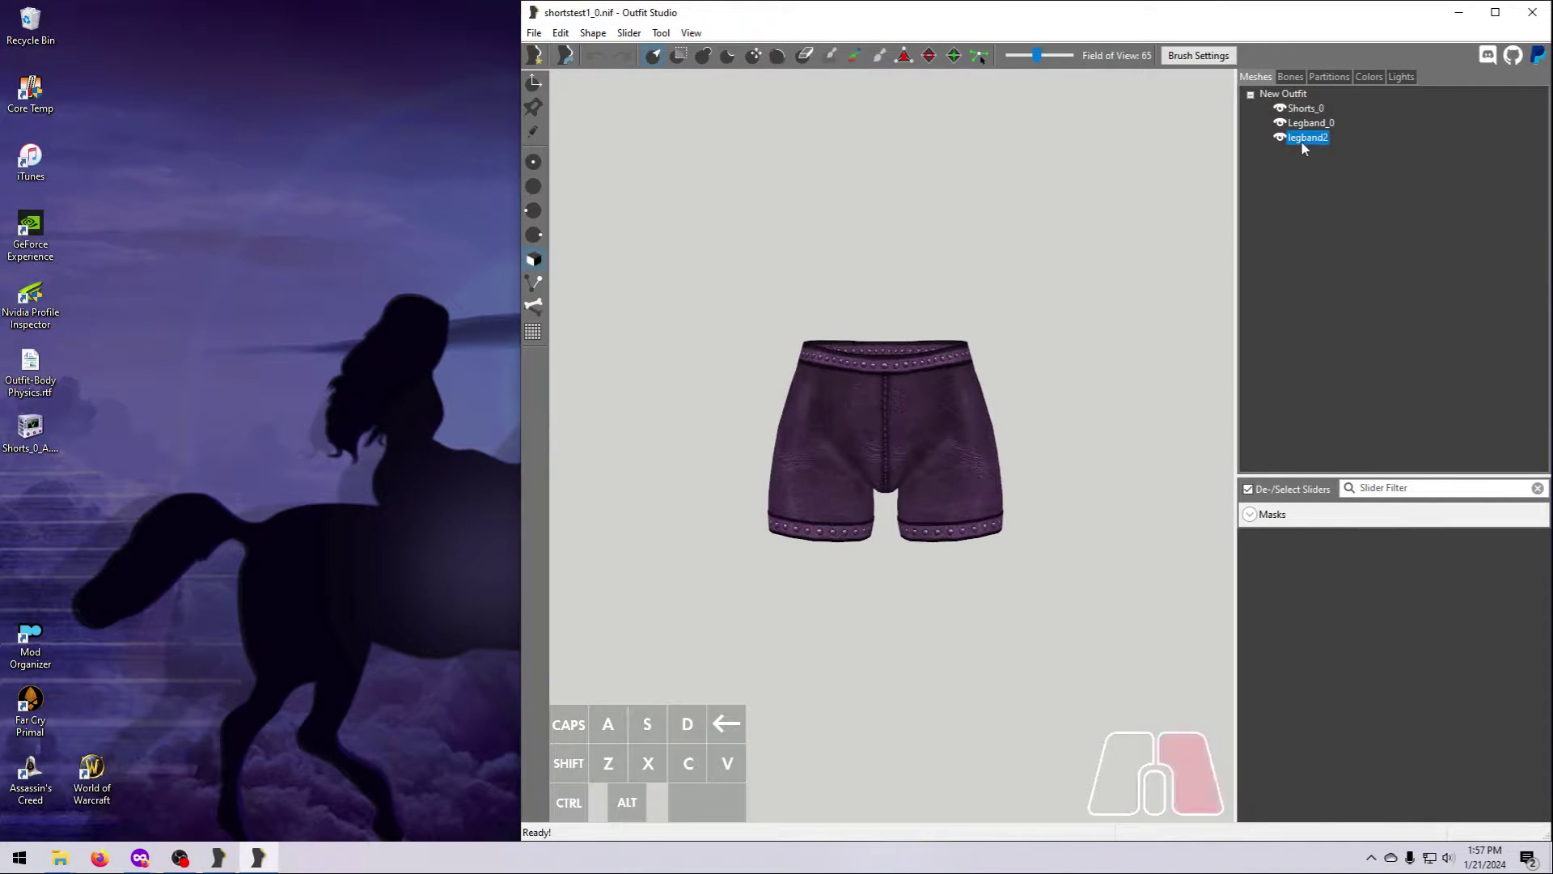
{"action": "left_click", "coordinate": [1291, 77]}
{"action": "left_click", "coordinate": [1311, 112]}
{"action": "left_click", "coordinate": [1311, 186], "text": "shift"}
{"action": "right_click", "coordinate": [1310, 186]}
{"action": "mouse_move", "coordinate": [1343, 207]}
{"action": "left_click", "coordinate": [1195, 229]}
Step: Merge the geometry of legband2 into Legband_0, deleting the source shape
{"action": "left_click", "coordinate": [1257, 77]}
{"action": "right_click", "coordinate": [1298, 138]}
{"action": "left_click", "coordinate": [1375, 237]}
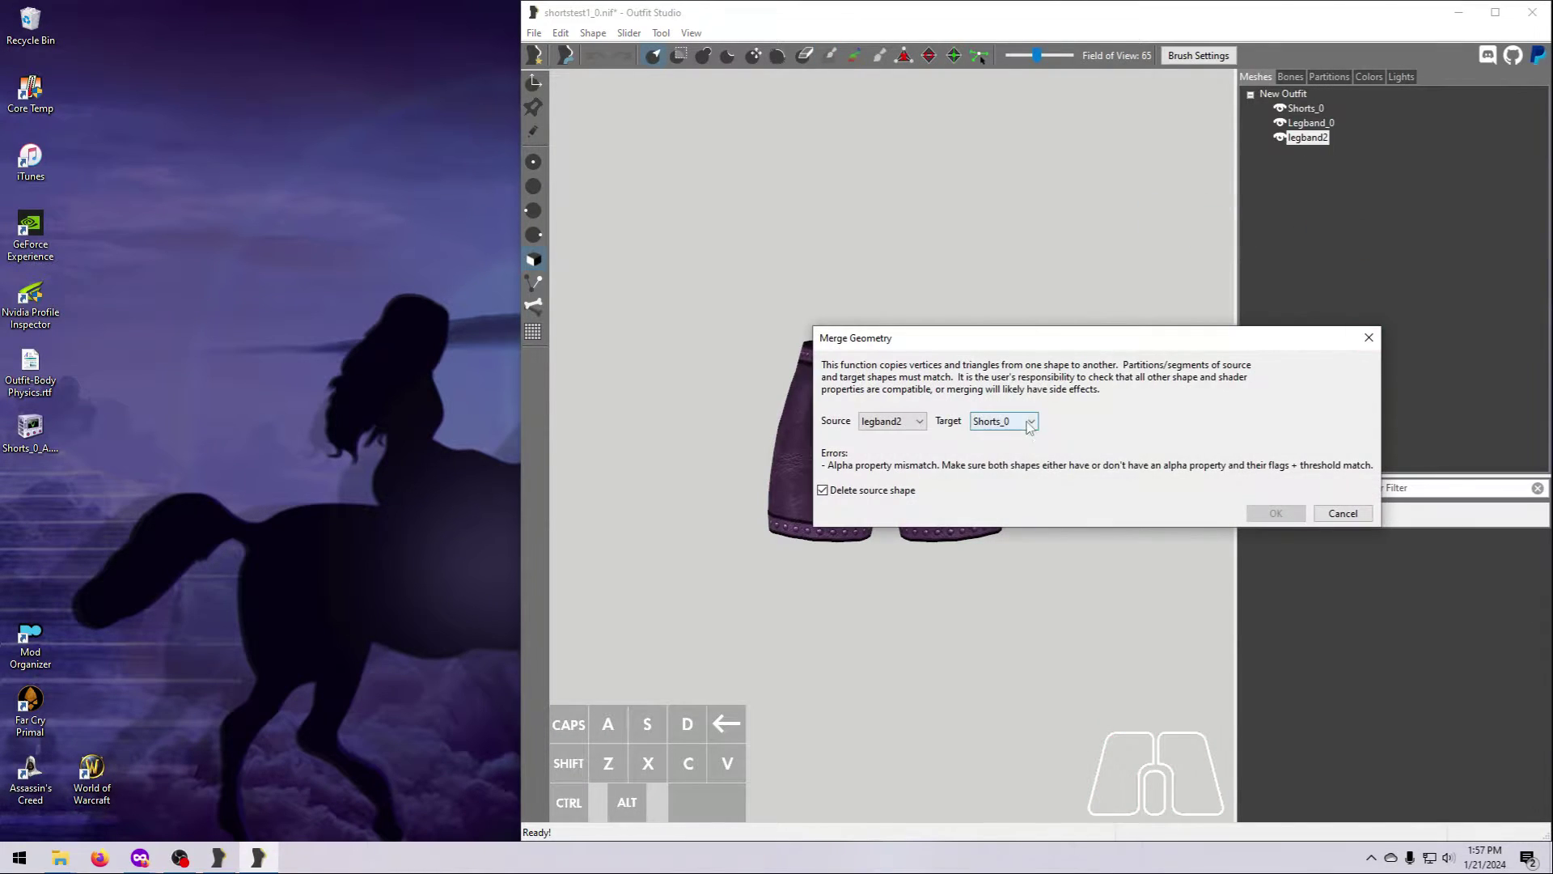
{"action": "left_click", "coordinate": [989, 420]}
{"action": "left_click", "coordinate": [1027, 451]}
{"action": "left_click", "coordinate": [1155, 504]}
Step: Symmetrize the vertices of Legband_0 for its 3 asymmetric bones
{"action": "right_click", "coordinate": [1302, 125]}
{"action": "left_click", "coordinate": [1374, 513]}
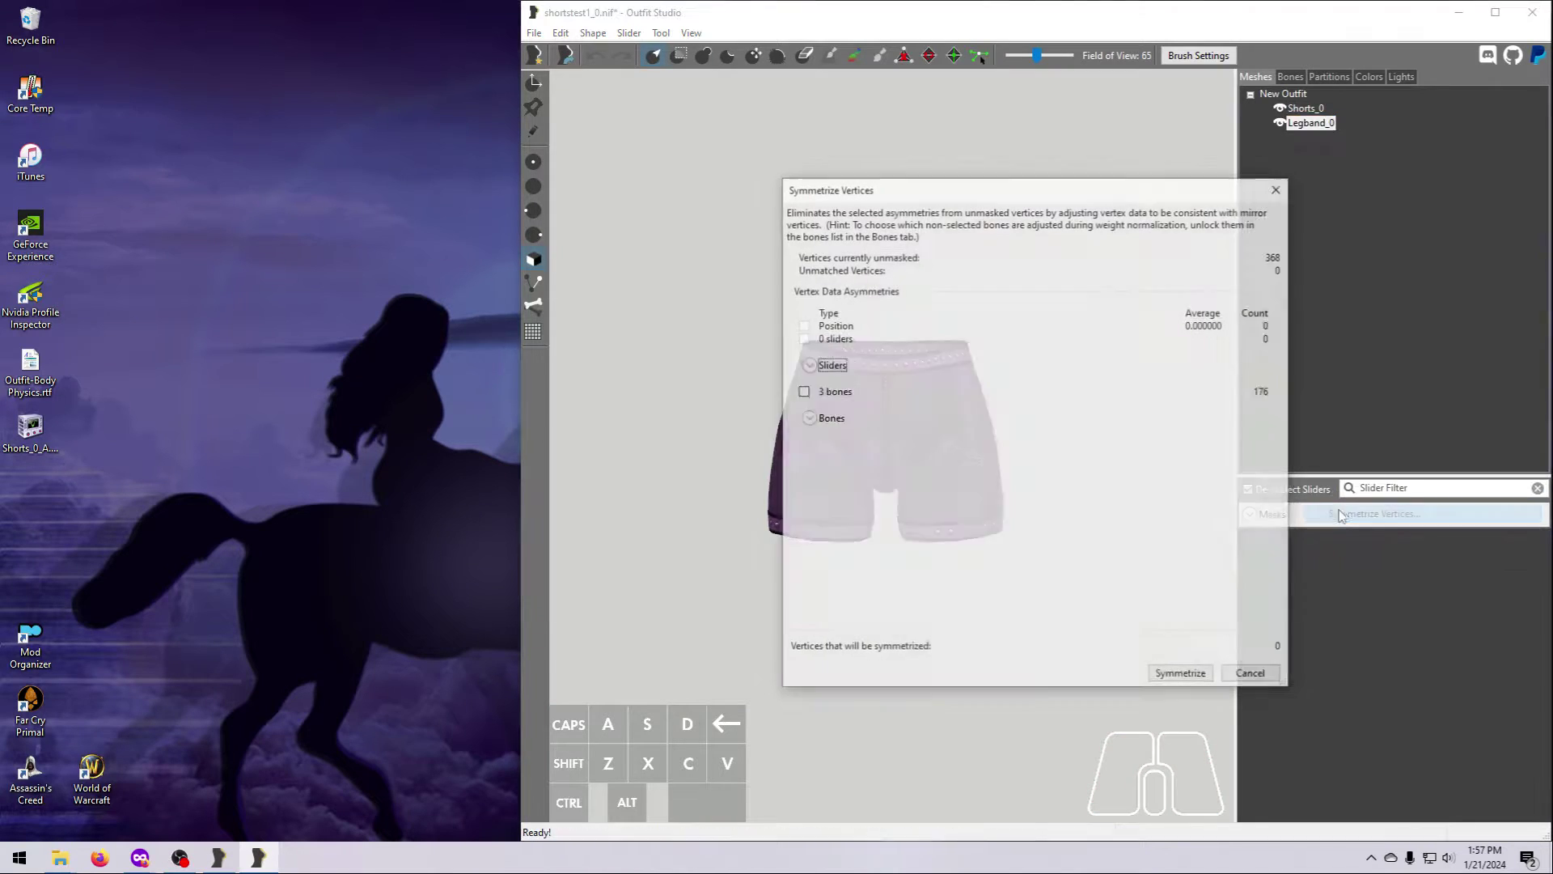
{"action": "left_click", "coordinate": [804, 392]}
{"action": "left_click", "coordinate": [1179, 669]}
Step: Export the Shorts_0 and Legband_0 shapes together to a NIF file named shortstest2_0.nif
{"action": "left_click", "coordinate": [1305, 112], "text": "shift"}
{"action": "right_click", "coordinate": [1306, 111]}
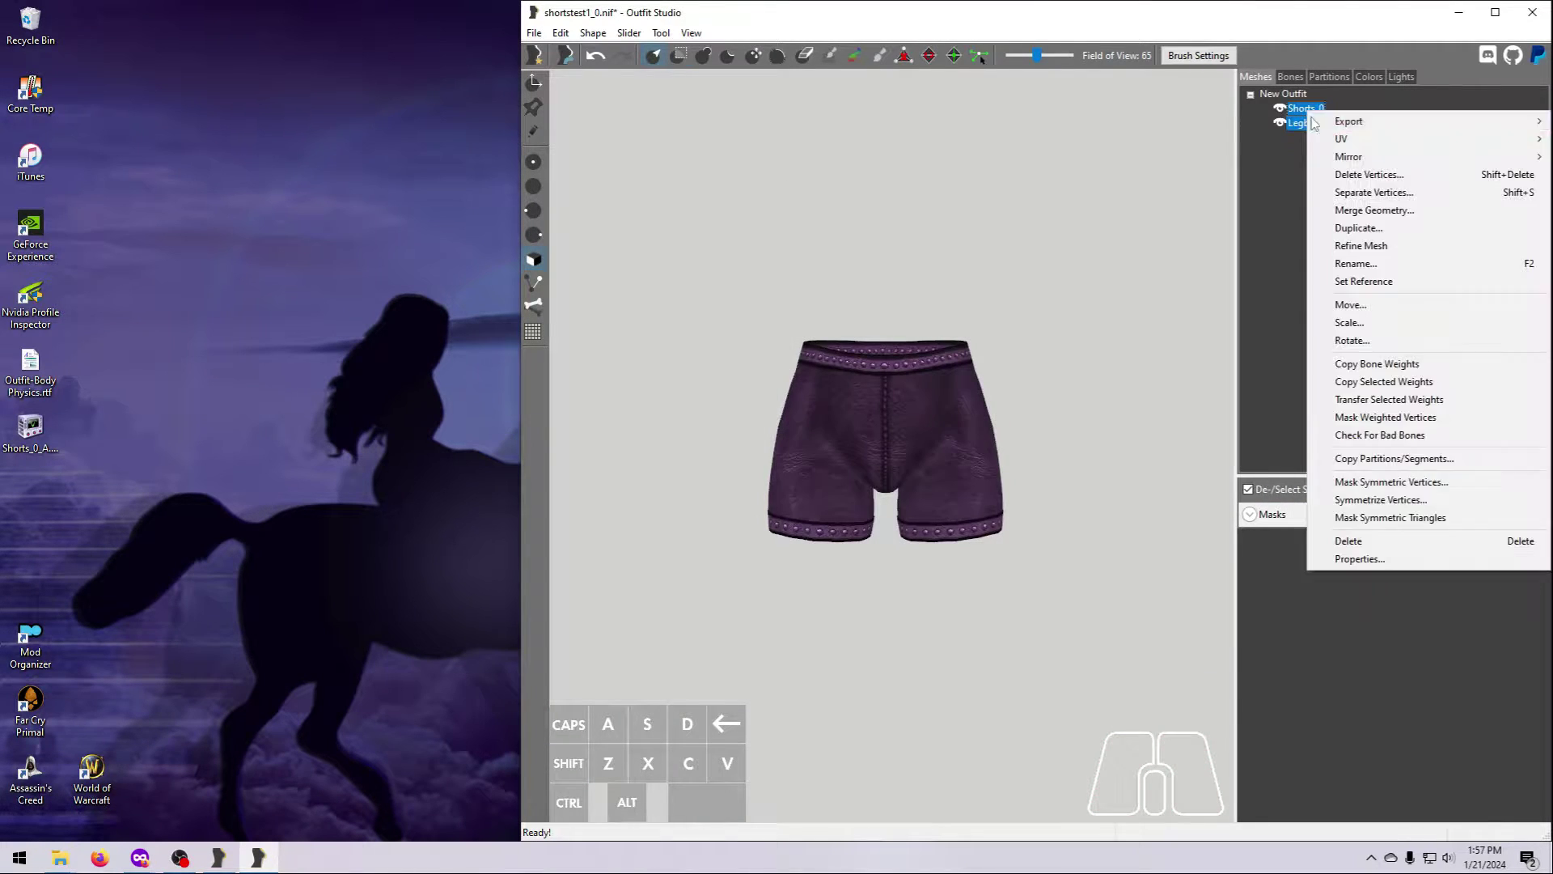
{"action": "mouse_move", "coordinate": [1343, 122]}
{"action": "left_click", "coordinate": [1221, 121]}
{"action": "scroll", "coordinate": [841, 518], "scroll_direction": "down", "scroll_amount": 4}
{"action": "left_click", "coordinate": [838, 516]}
{"action": "left_click", "coordinate": [677, 594]}
{"action": "key", "text": "BackSpace"}
{"action": "type", "text": "2"}
{"action": "key", "text": "Return"}
Step: In NifSkope, examine the Legband_0 shape's Vertex Desc and its BSLightingShaderProperty's Shader Flags 2
{"action": "left_click", "coordinate": [689, 484]}
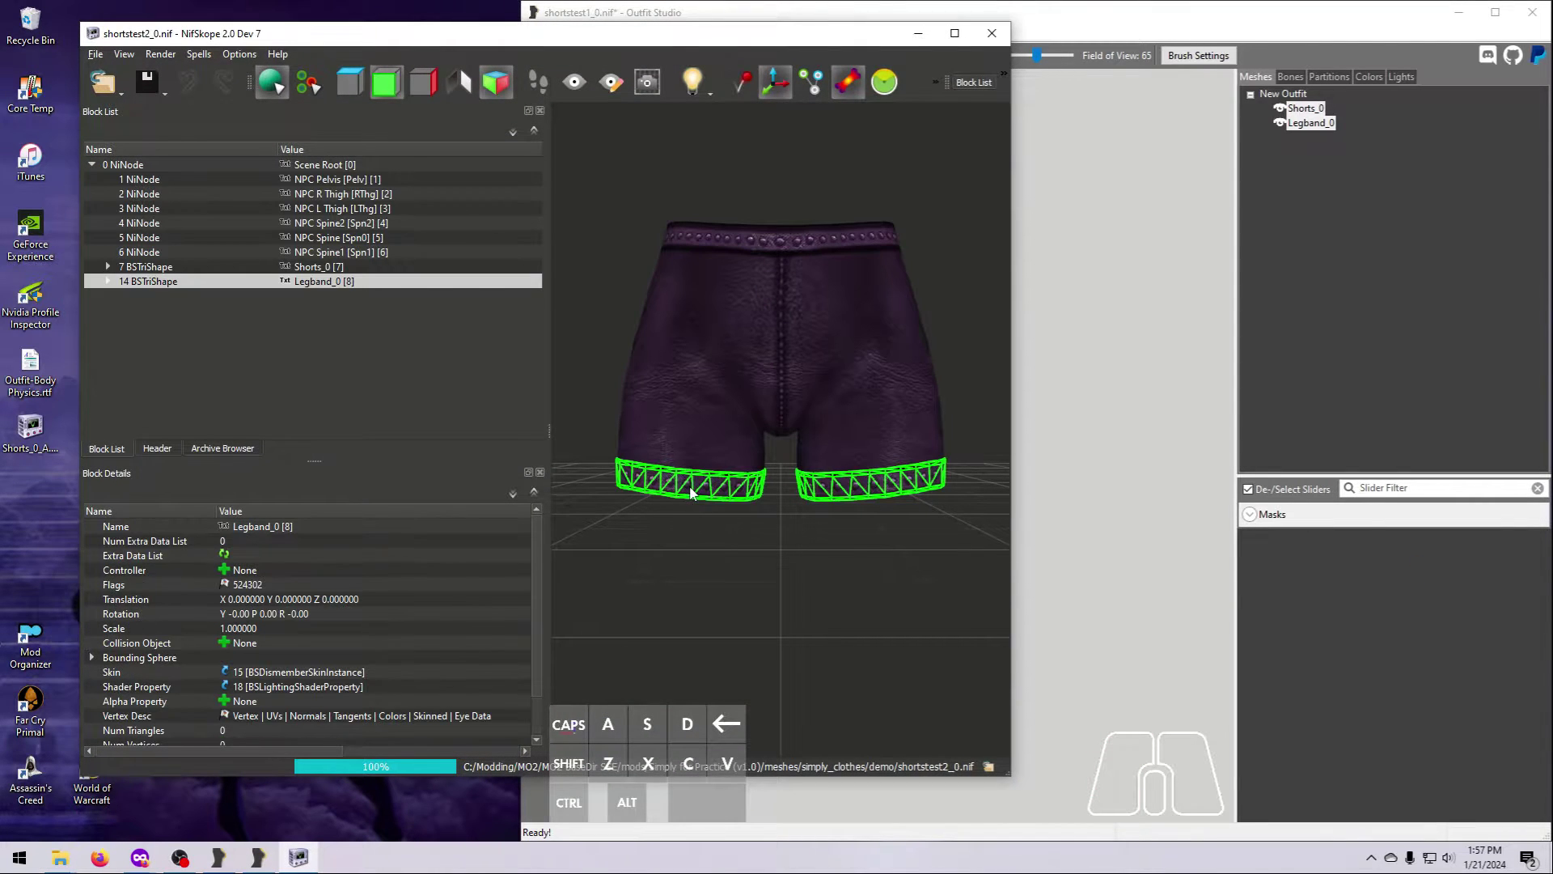
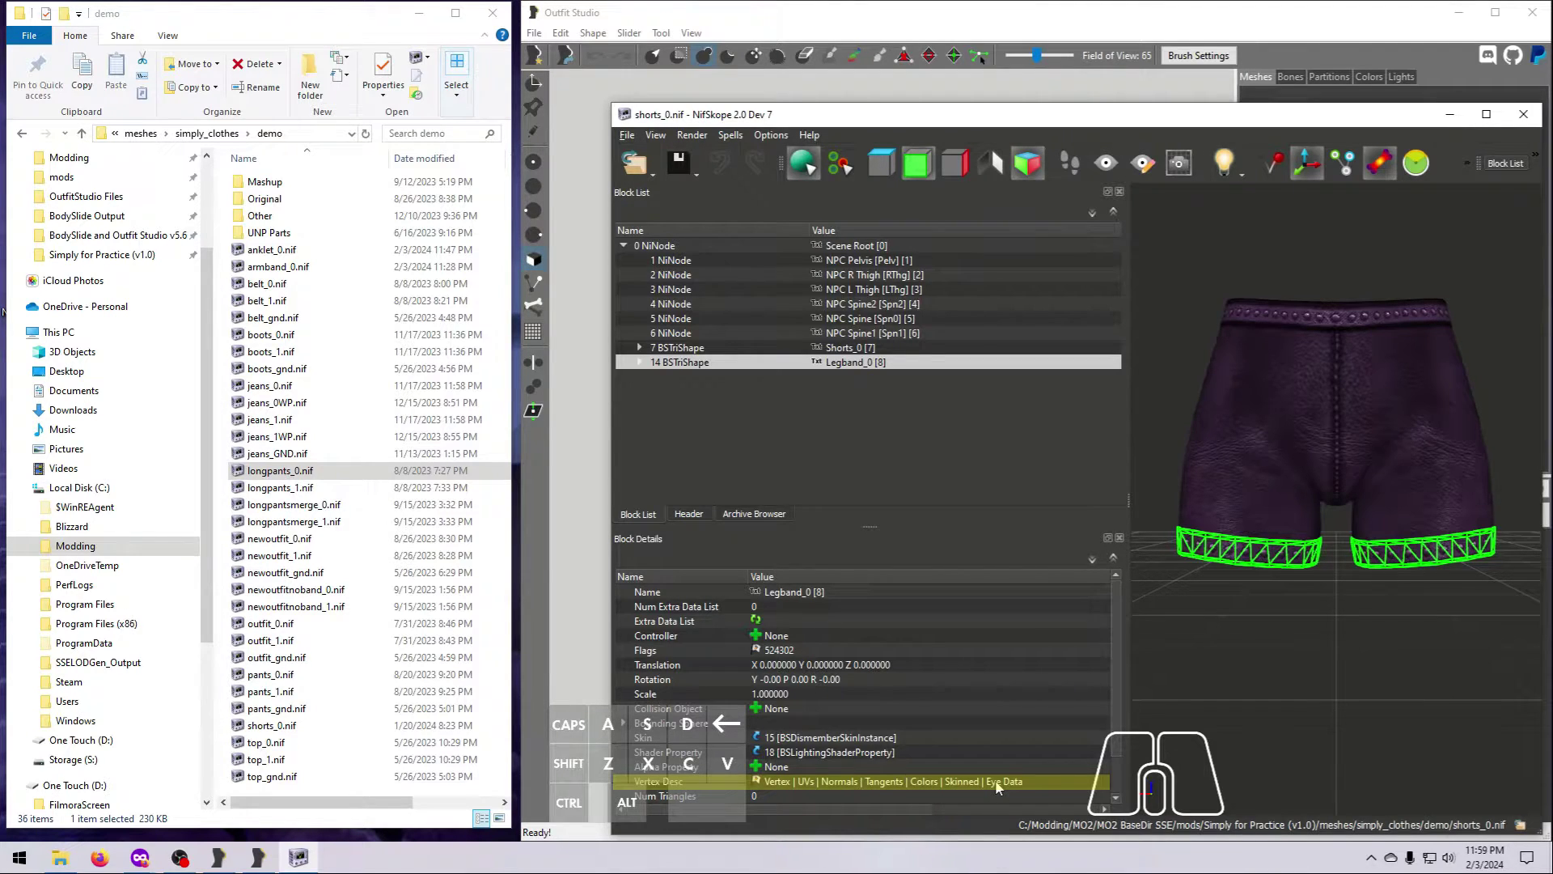
{"action": "left_click", "coordinate": [640, 362]}
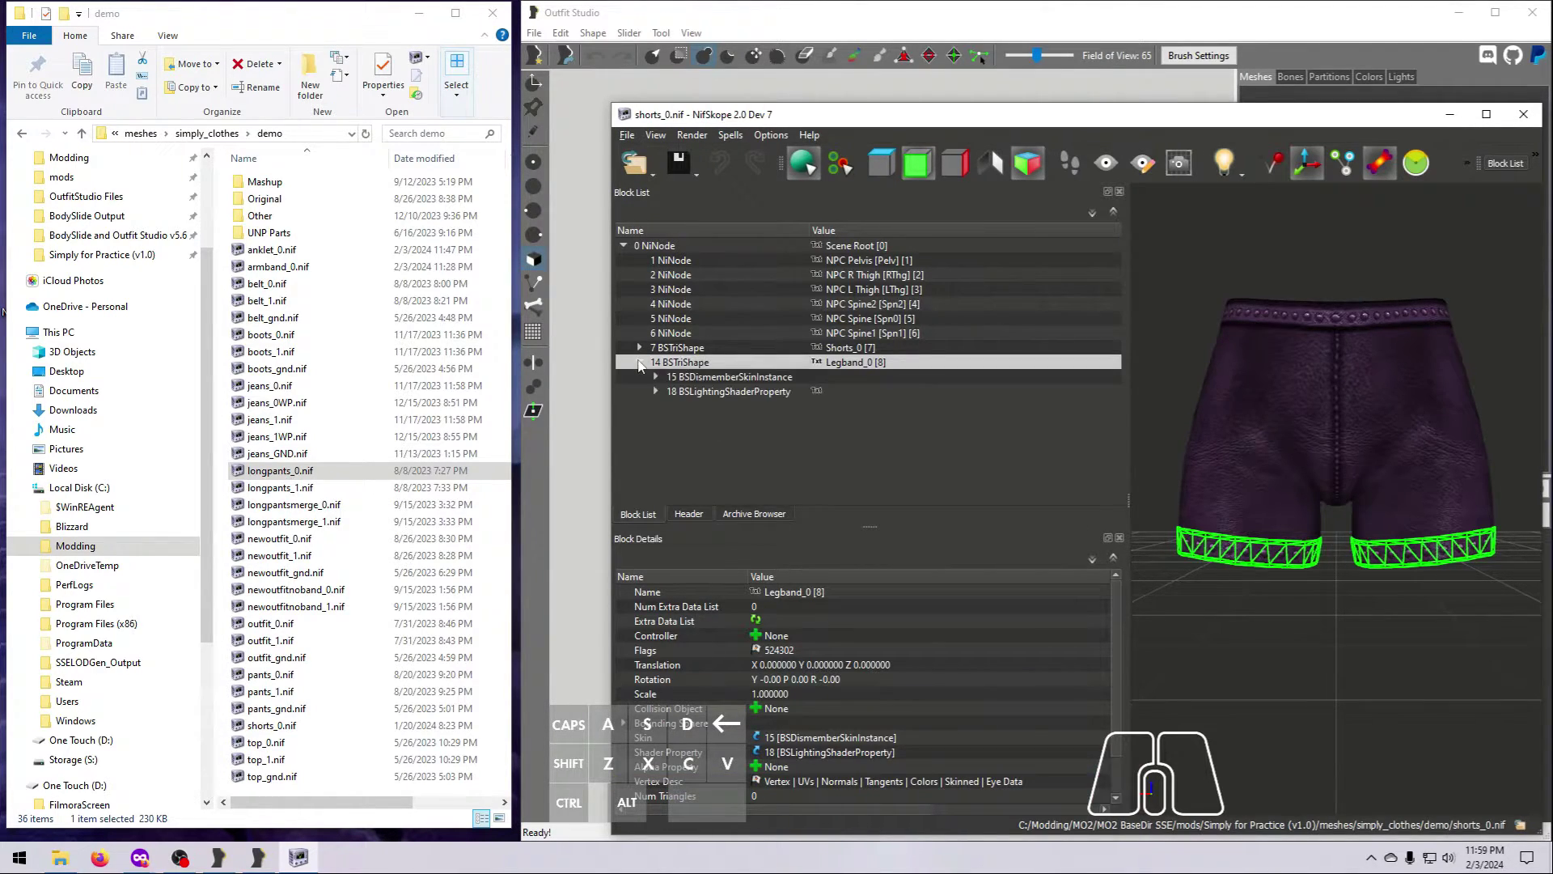
{"action": "left_click", "coordinate": [693, 395]}
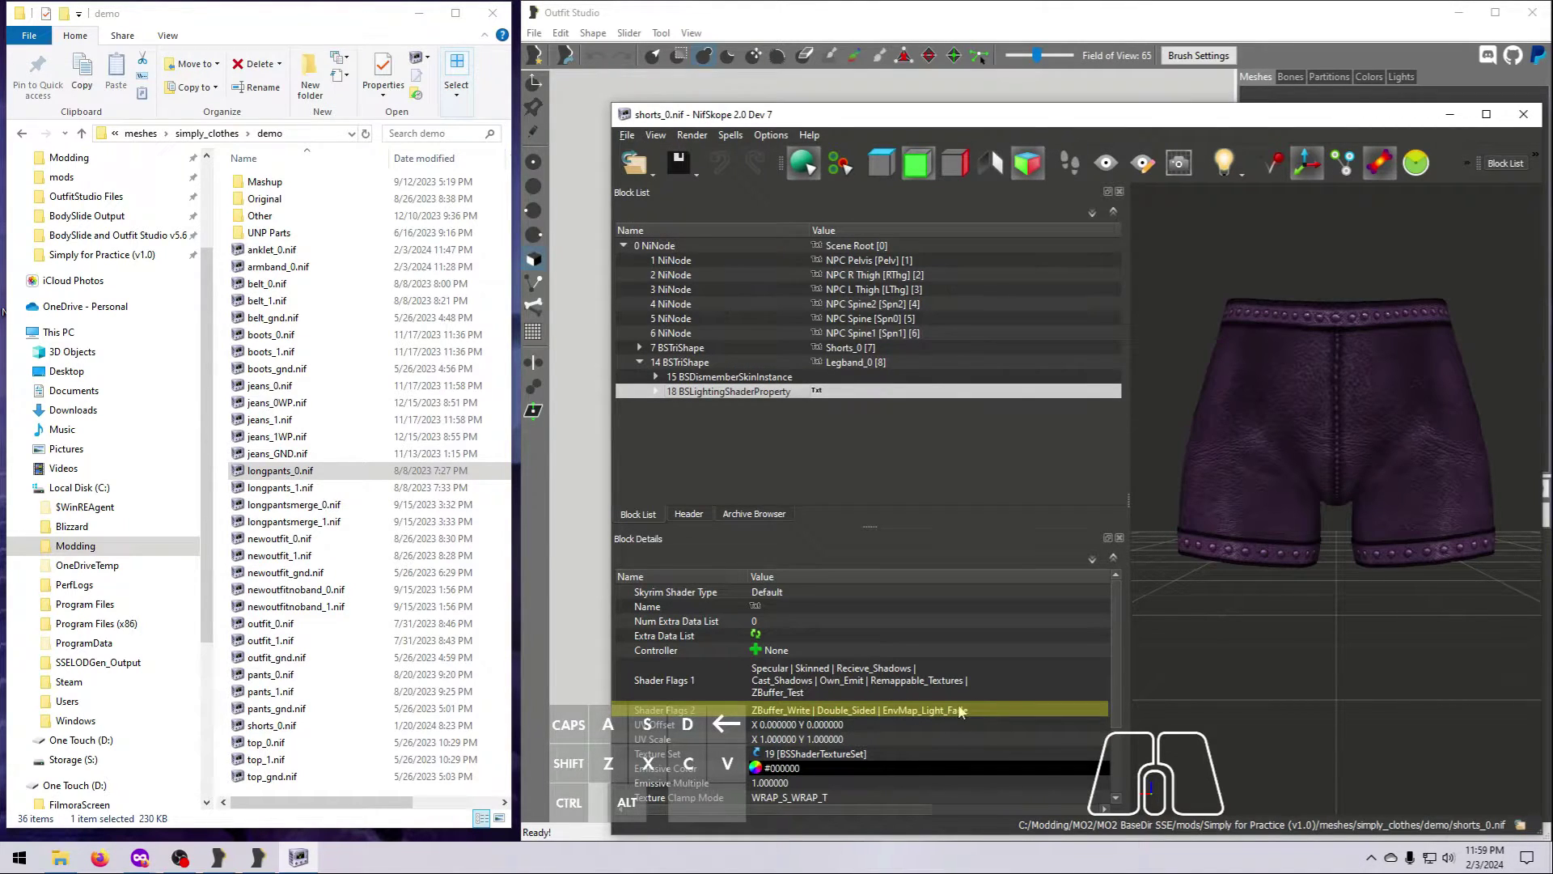
{"action": "mouse_move", "coordinate": [961, 711]}
Step: Disable the Colors and Eye Data vertex flags in the Vertex Desc of the Legband_0 BSTriShape
{"action": "left_click", "coordinate": [844, 363]}
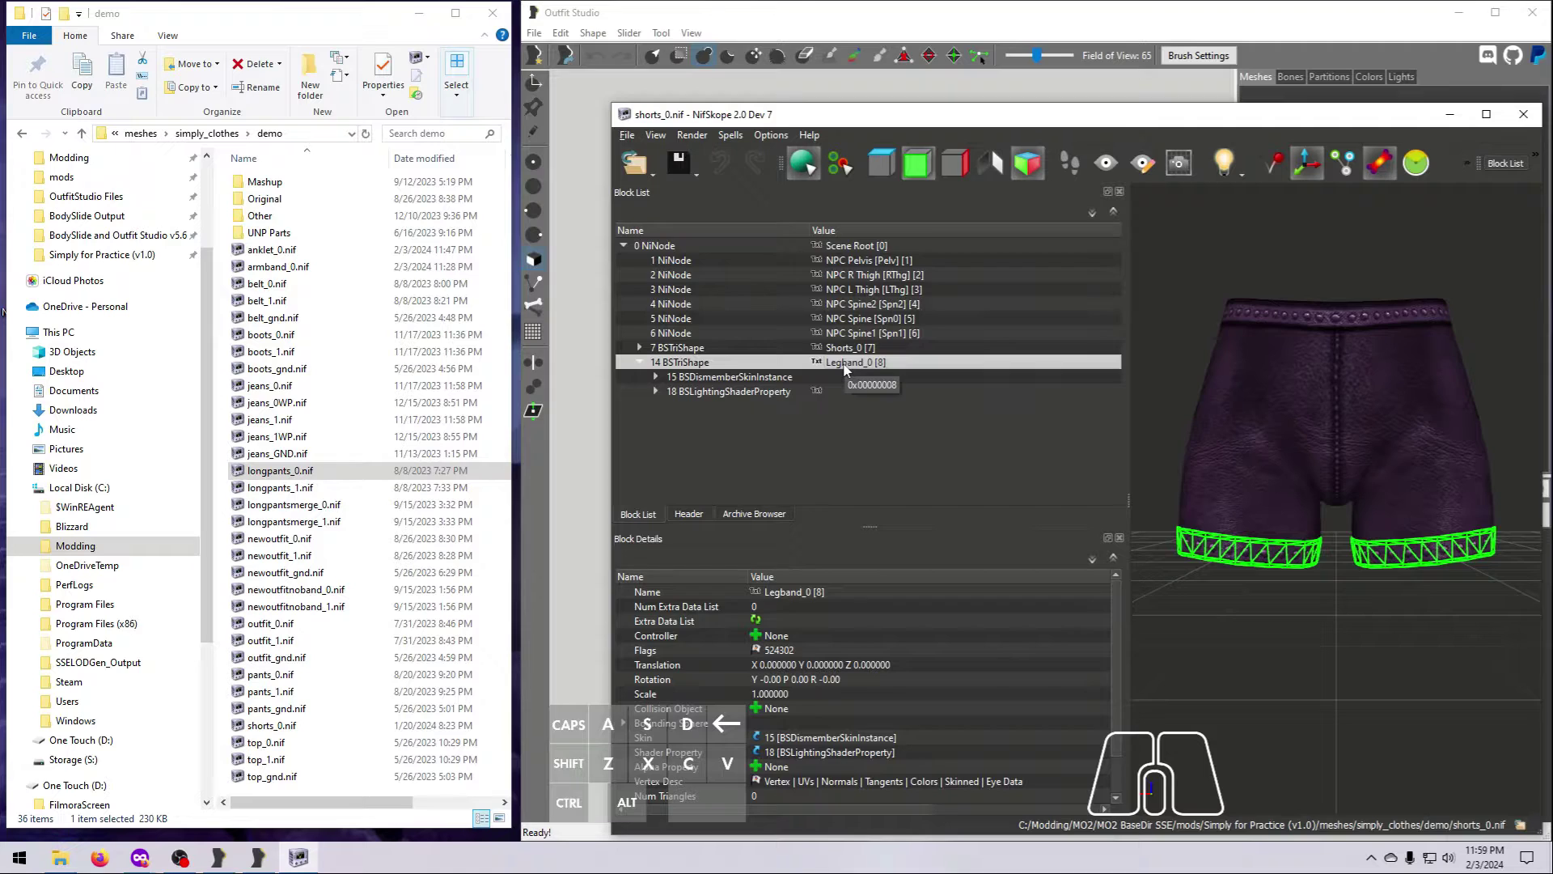
{"action": "left_click", "coordinate": [1044, 784]}
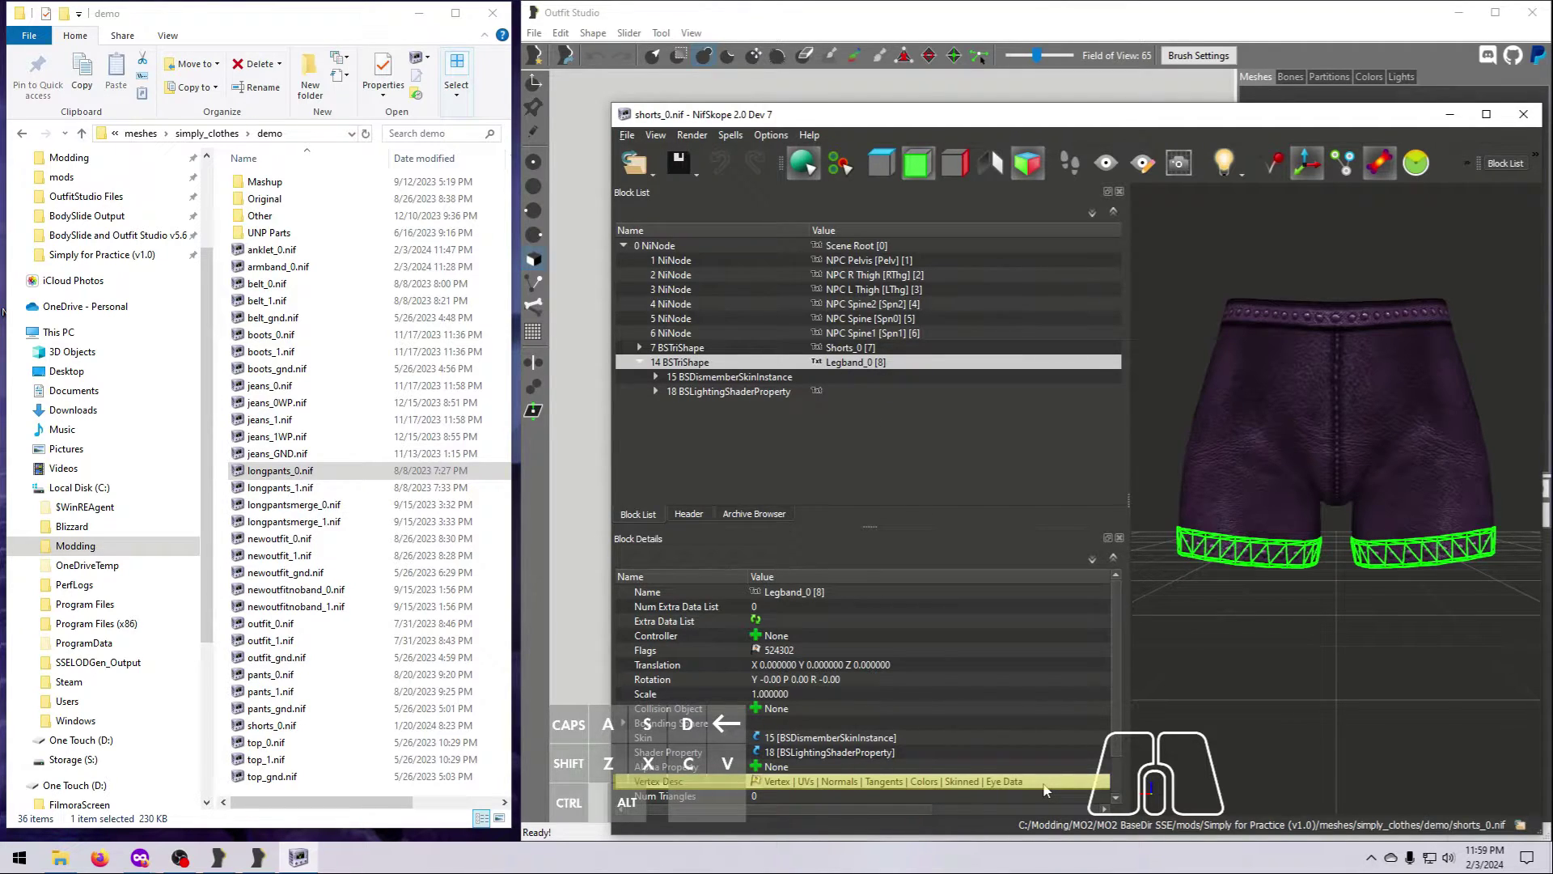
{"action": "right_click", "coordinate": [1044, 787]}
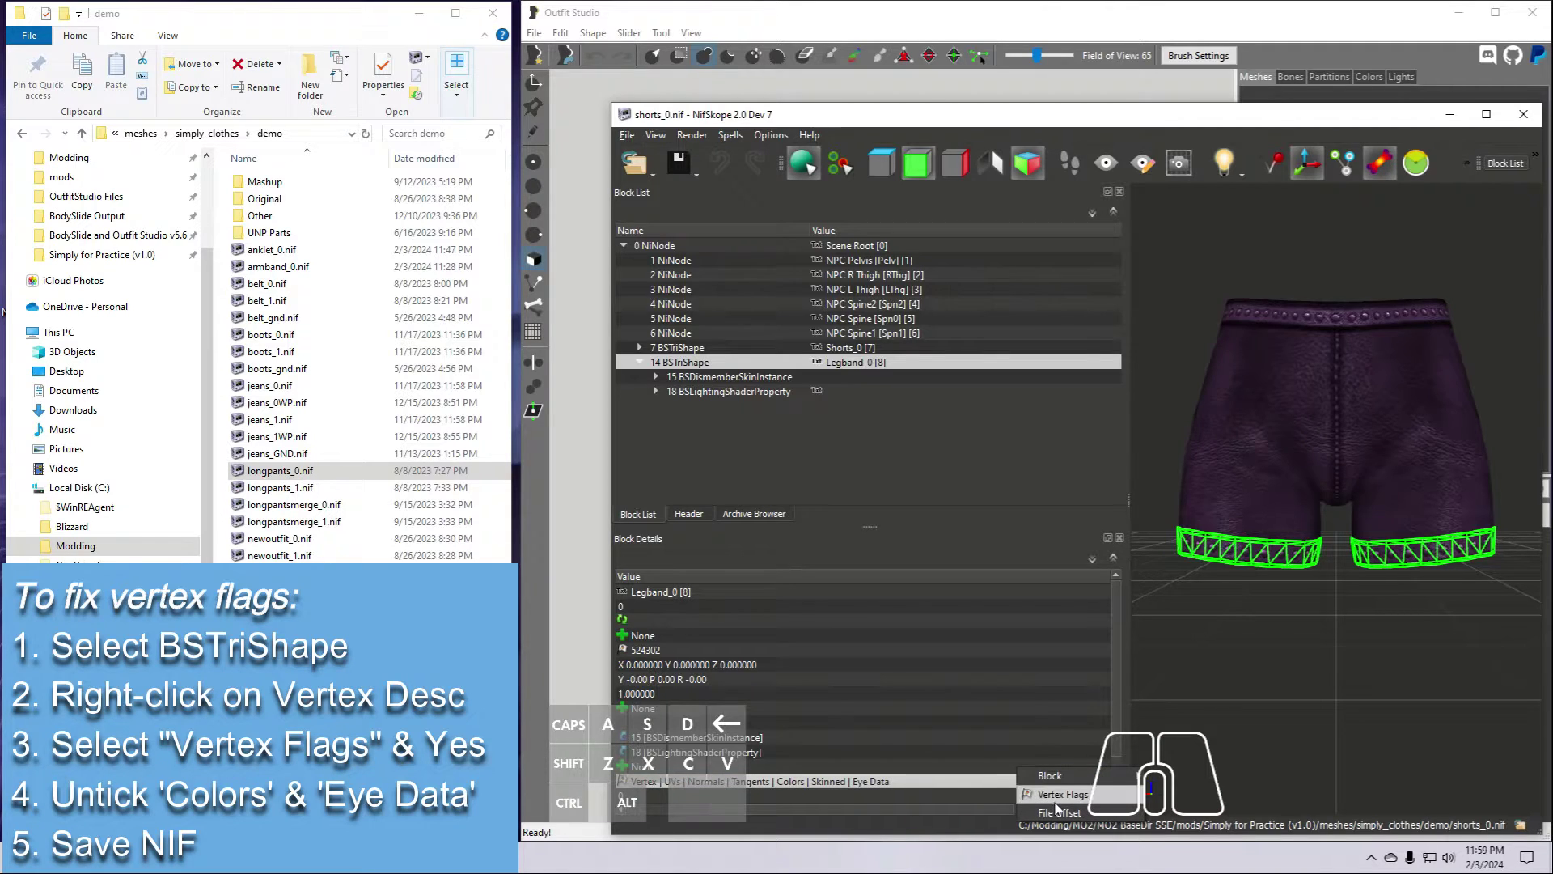
{"action": "left_click", "coordinate": [1055, 795]}
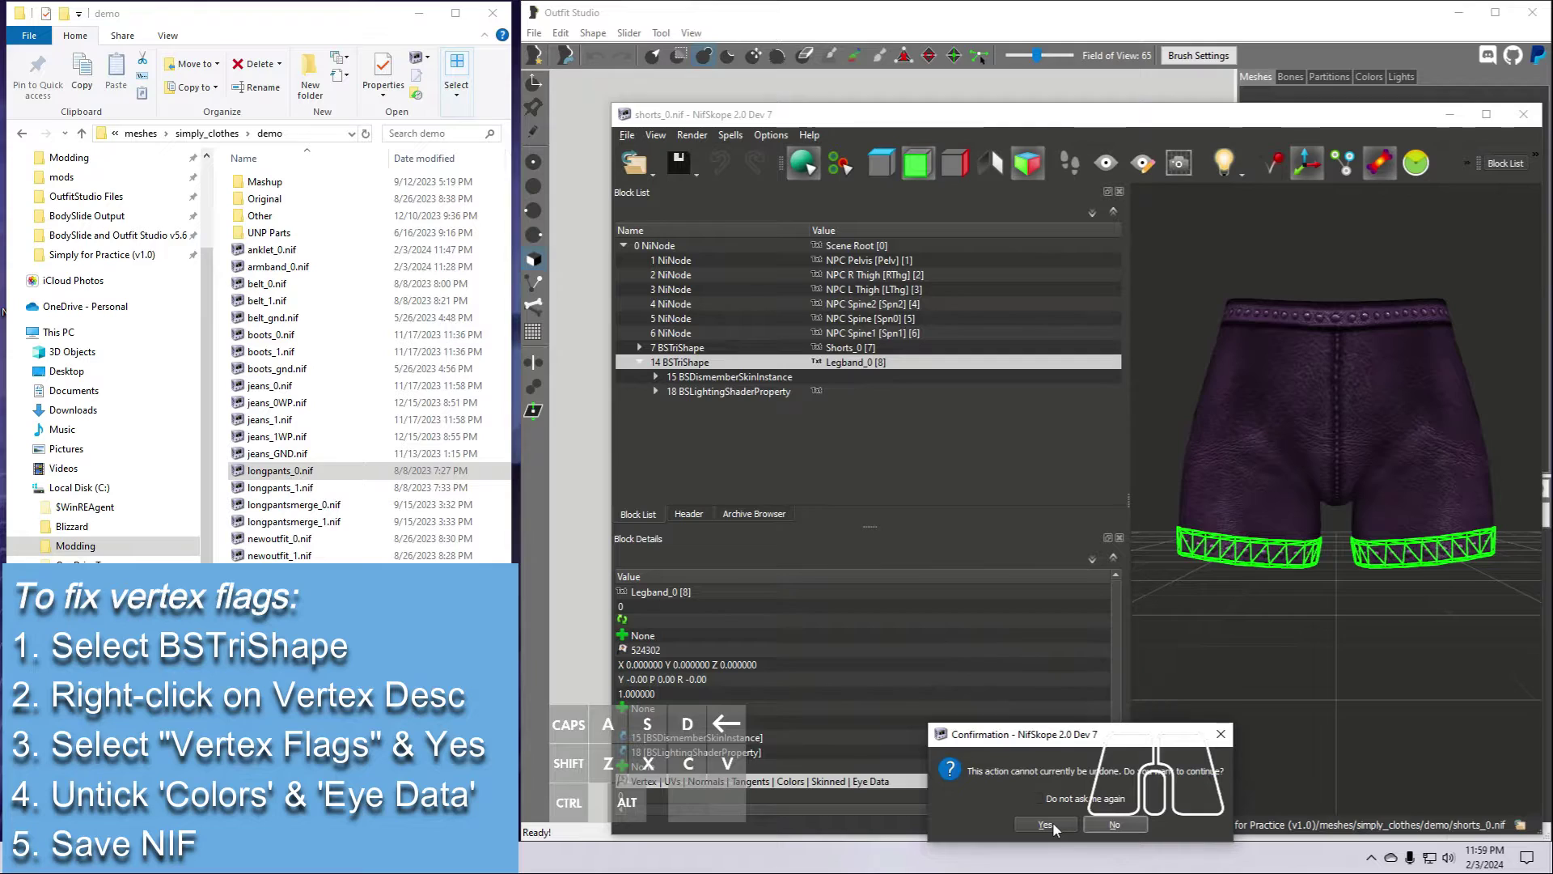
{"action": "left_click", "coordinate": [1048, 825]}
{"action": "left_click", "coordinate": [717, 422]}
{"action": "left_click", "coordinate": [715, 460]}
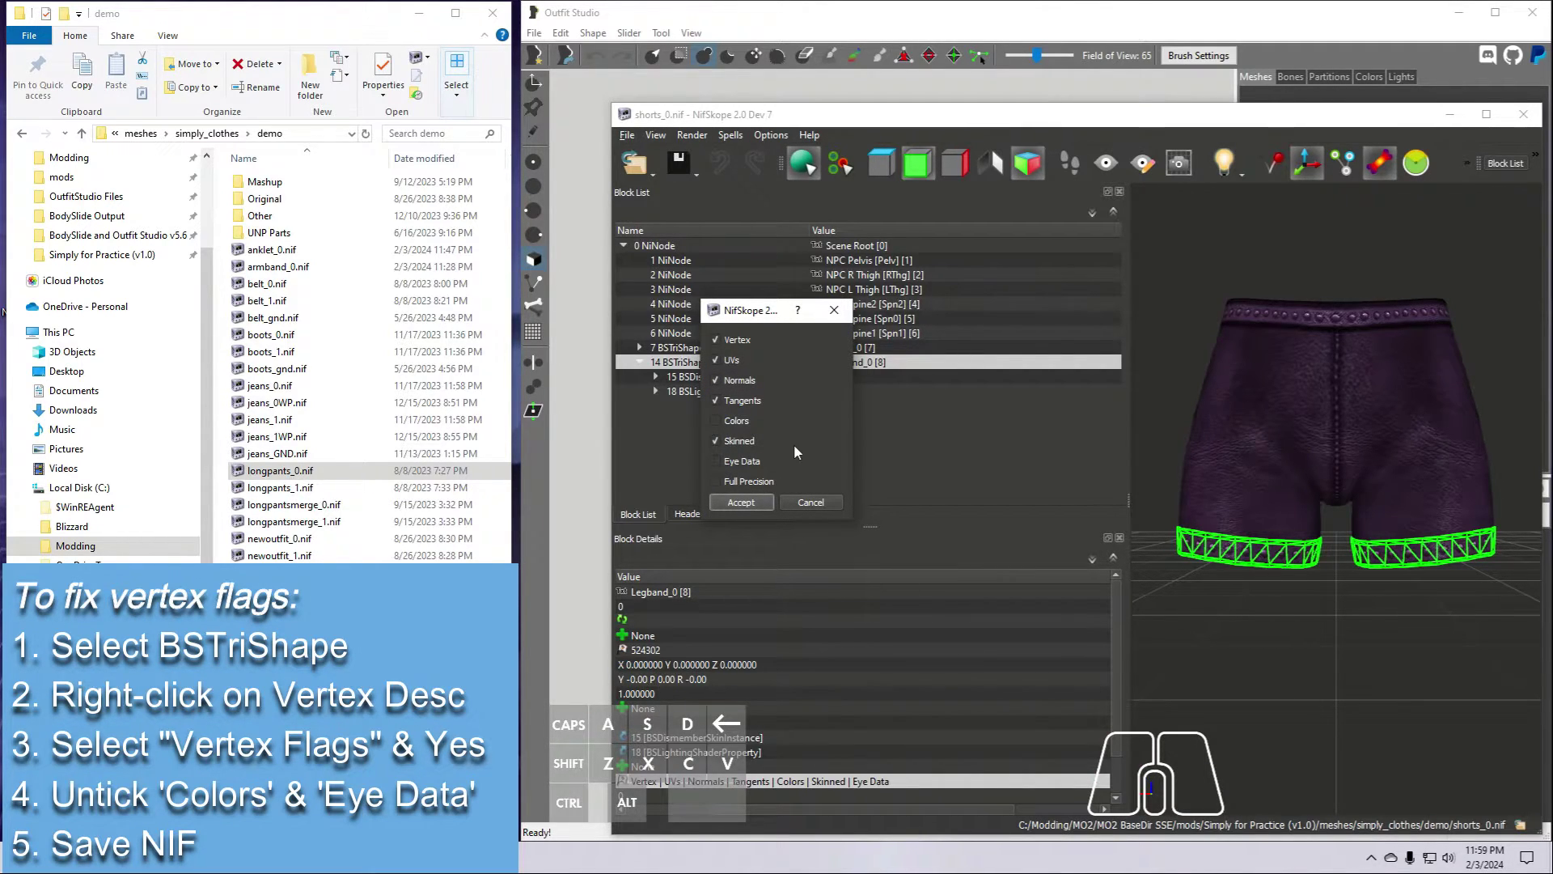
{"action": "left_click", "coordinate": [746, 503]}
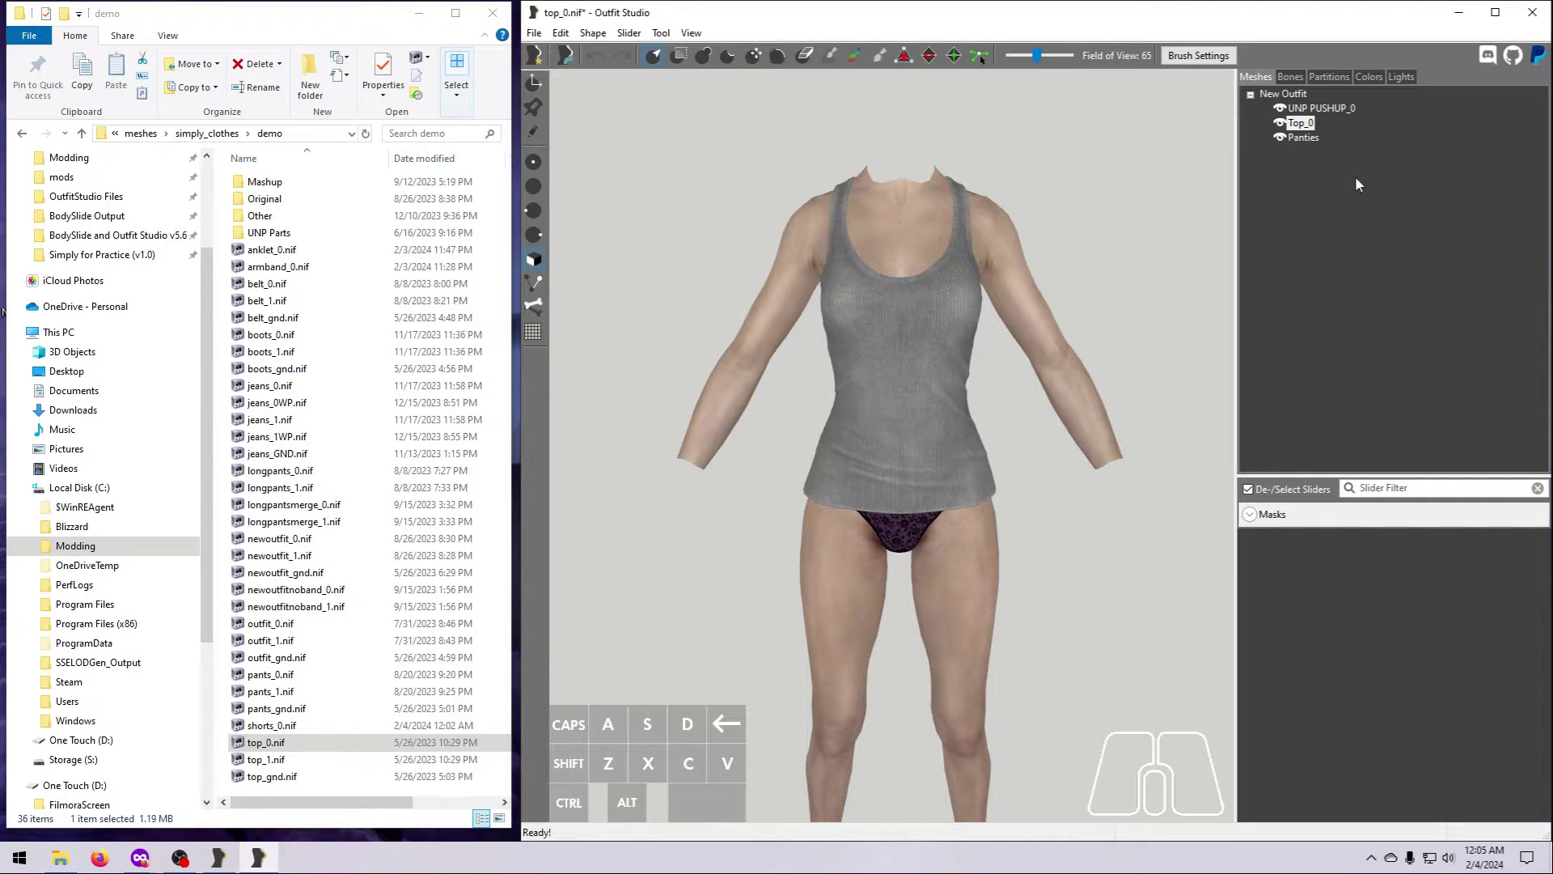
Step: In Outfit Studio, enable Vertex Colors in the Top_0 shape's shader properties and toggle the vertex color display on
{"action": "left_click", "coordinate": [1369, 77]}
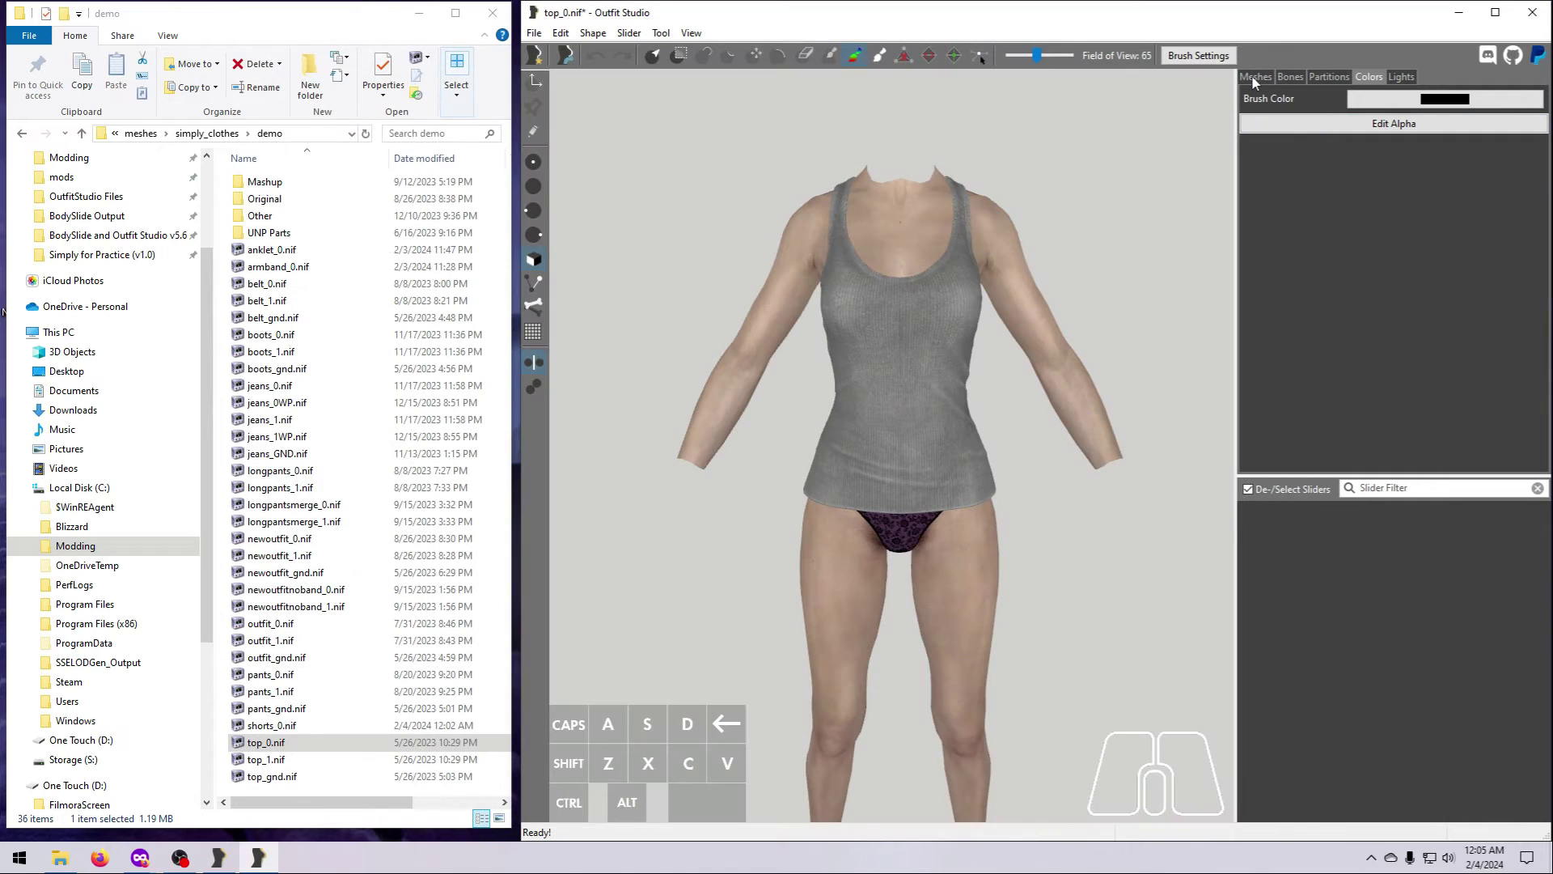
{"action": "left_click", "coordinate": [1255, 77]}
{"action": "left_click", "coordinate": [1300, 124]}
{"action": "double_click", "coordinate": [1301, 124]}
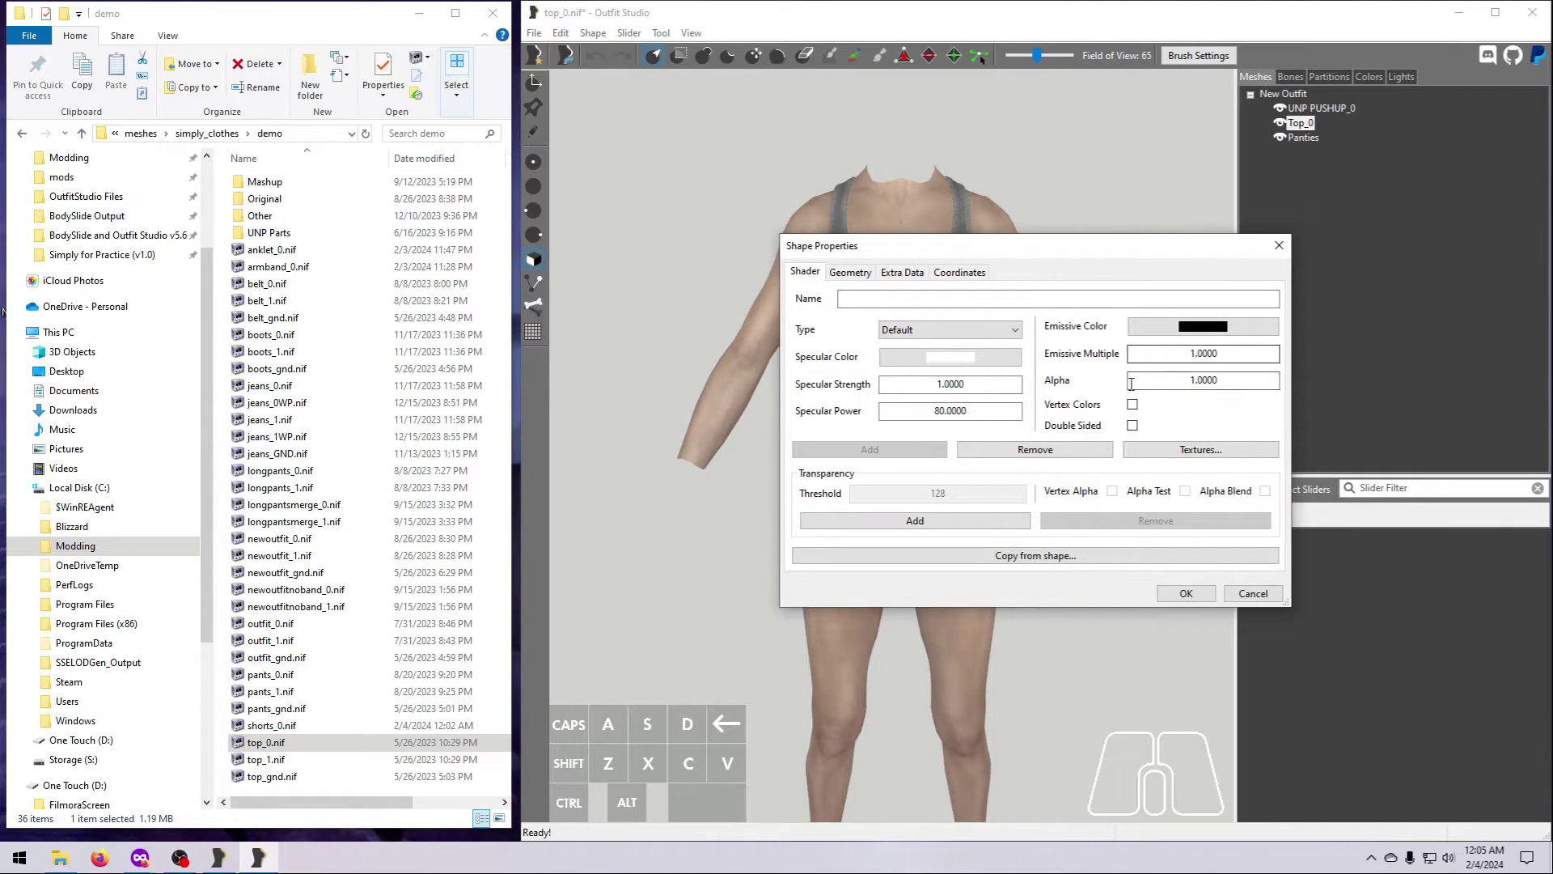
{"action": "left_click", "coordinate": [1133, 405]}
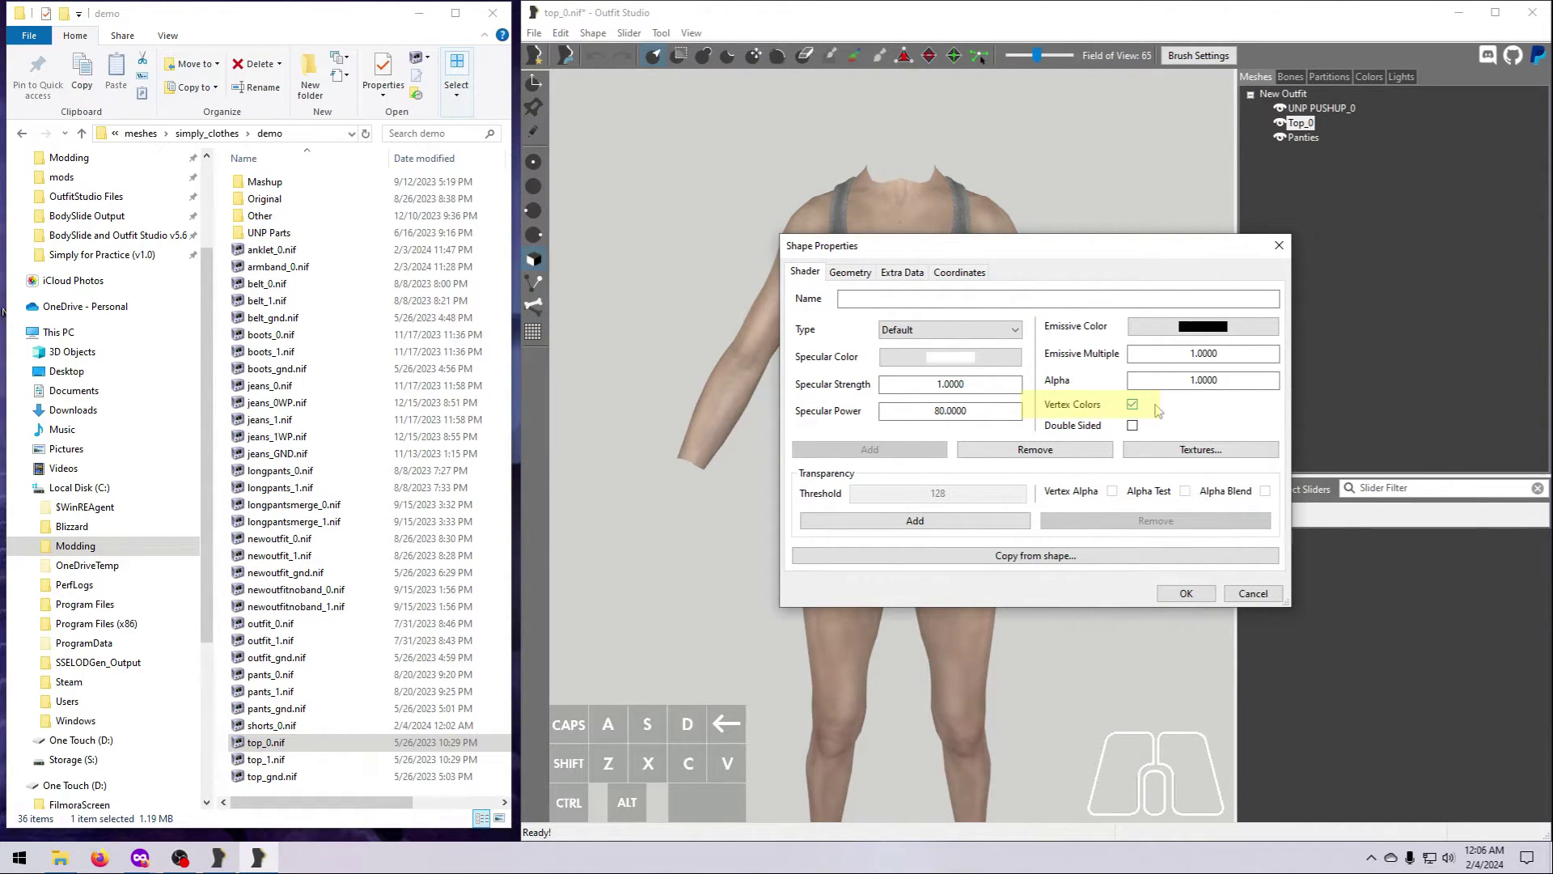
{"action": "left_click", "coordinate": [1186, 593]}
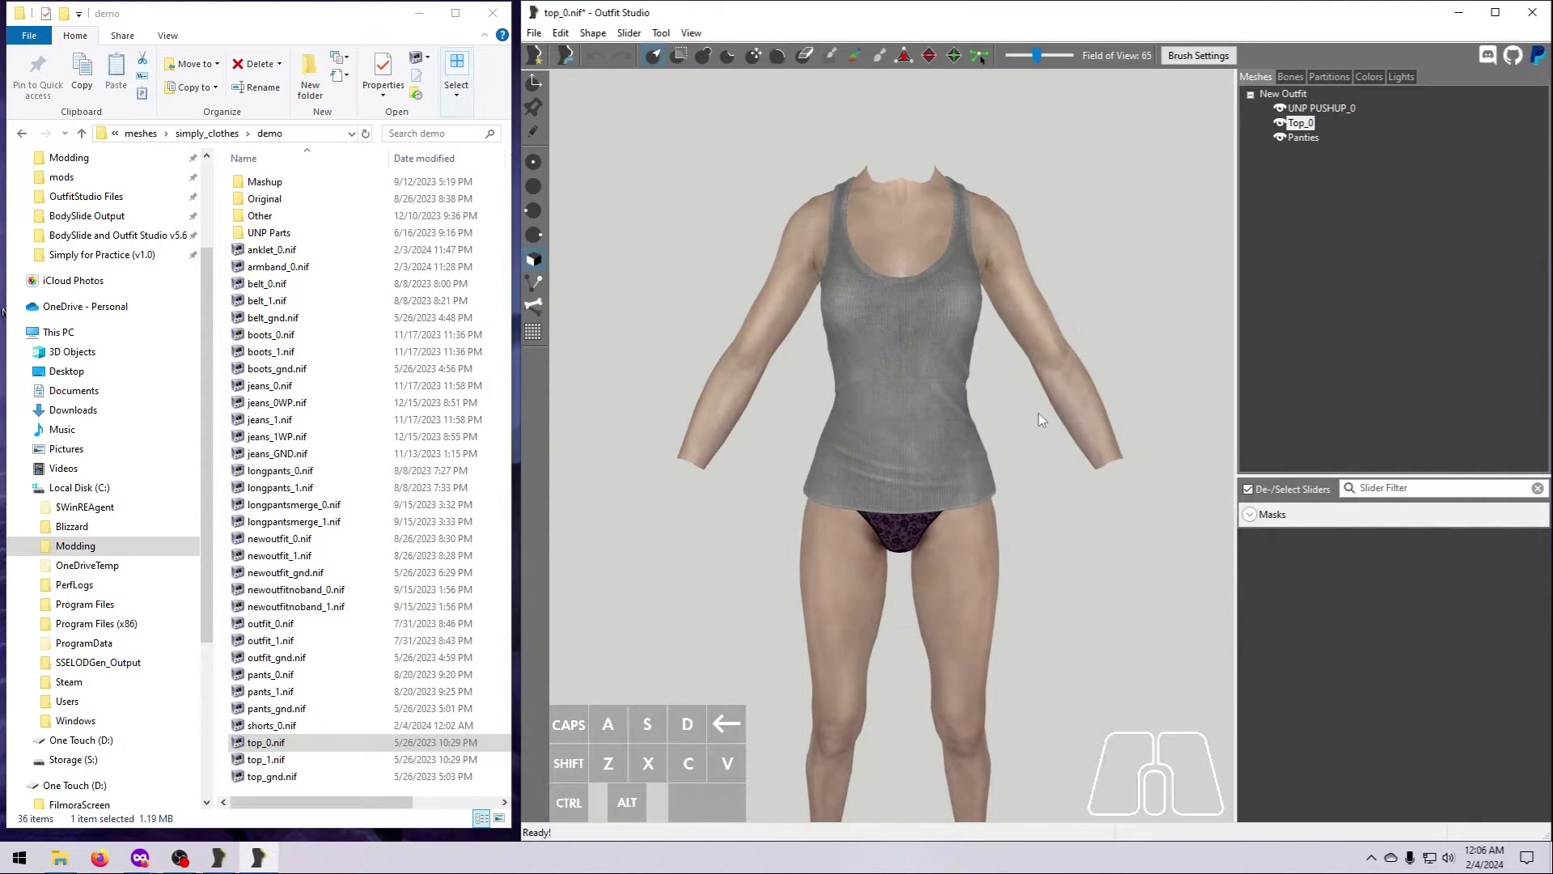
{"action": "left_click", "coordinate": [691, 33]}
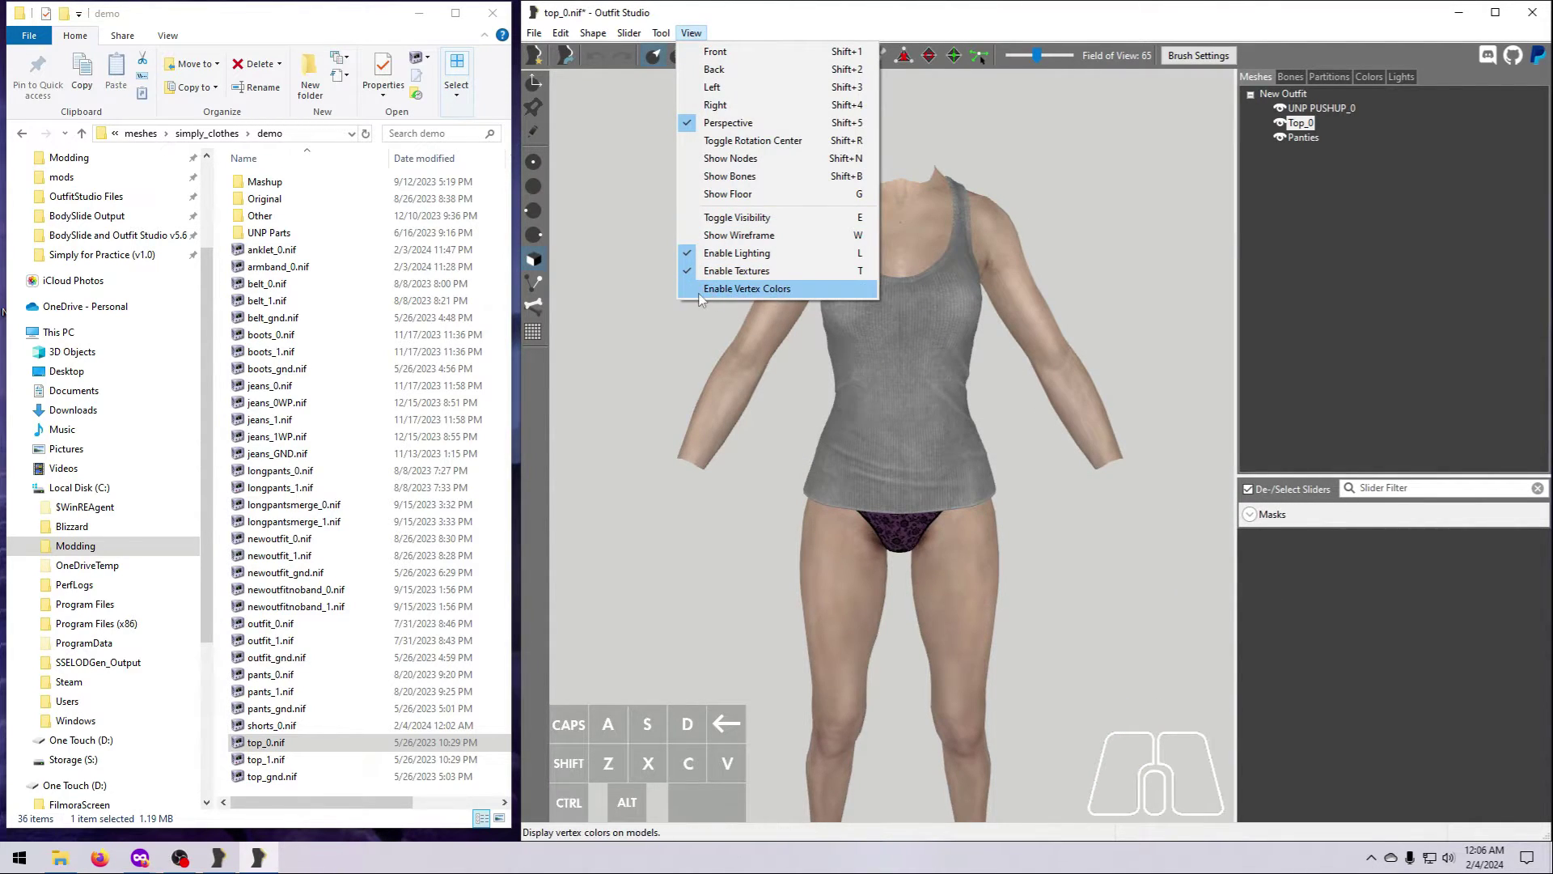
{"action": "left_click", "coordinate": [747, 288]}
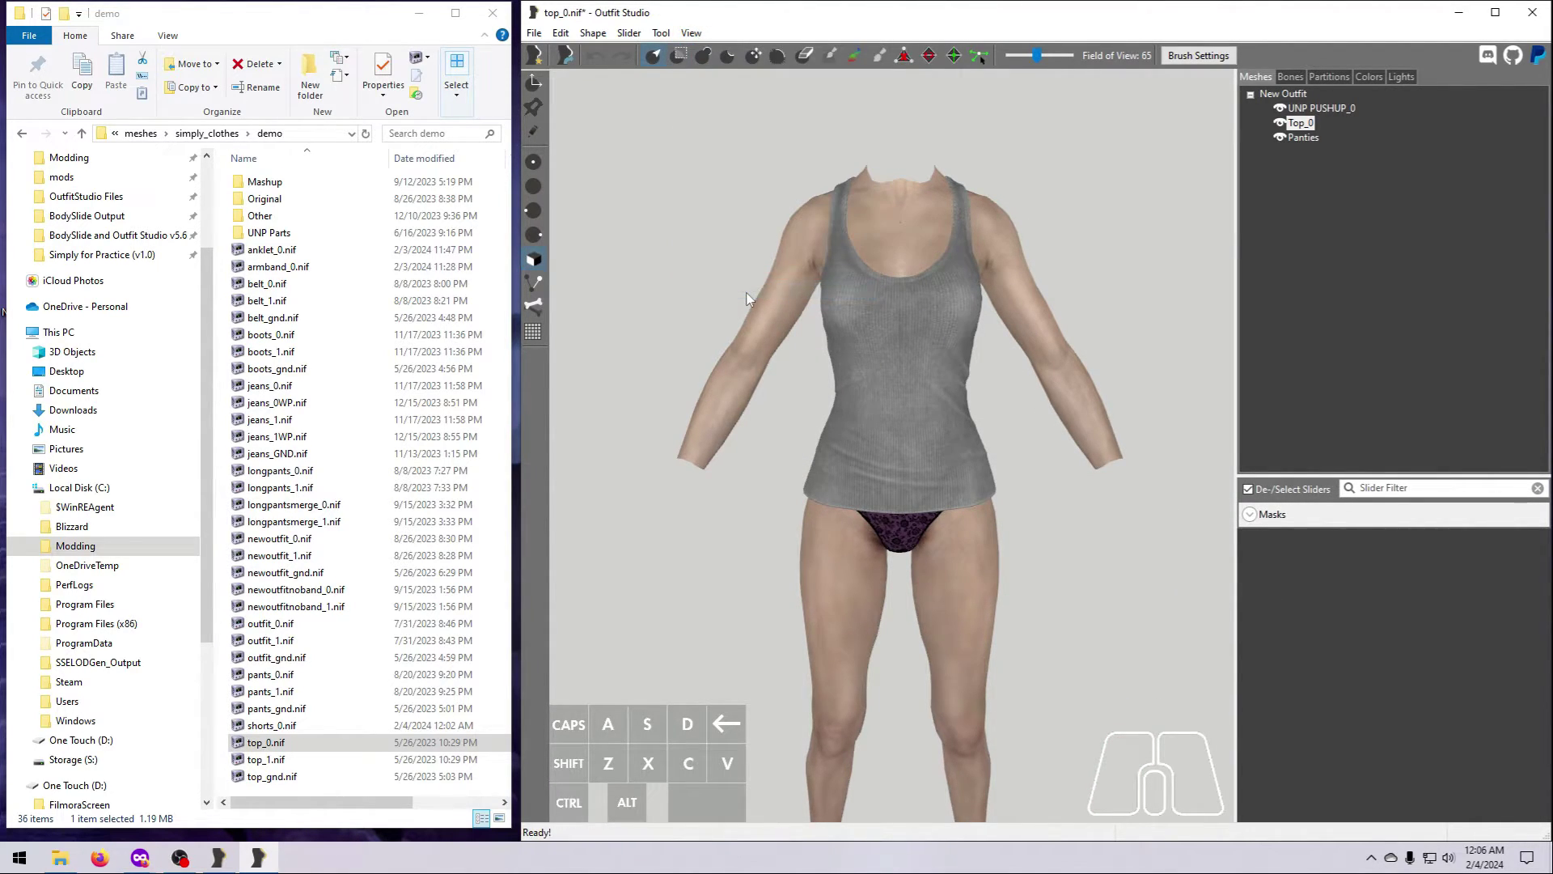
Step: Set the vertex color brush to a blue of Red 104, Green 122, Blue 206, saving it as a custom colour
{"action": "left_click", "coordinate": [1370, 77]}
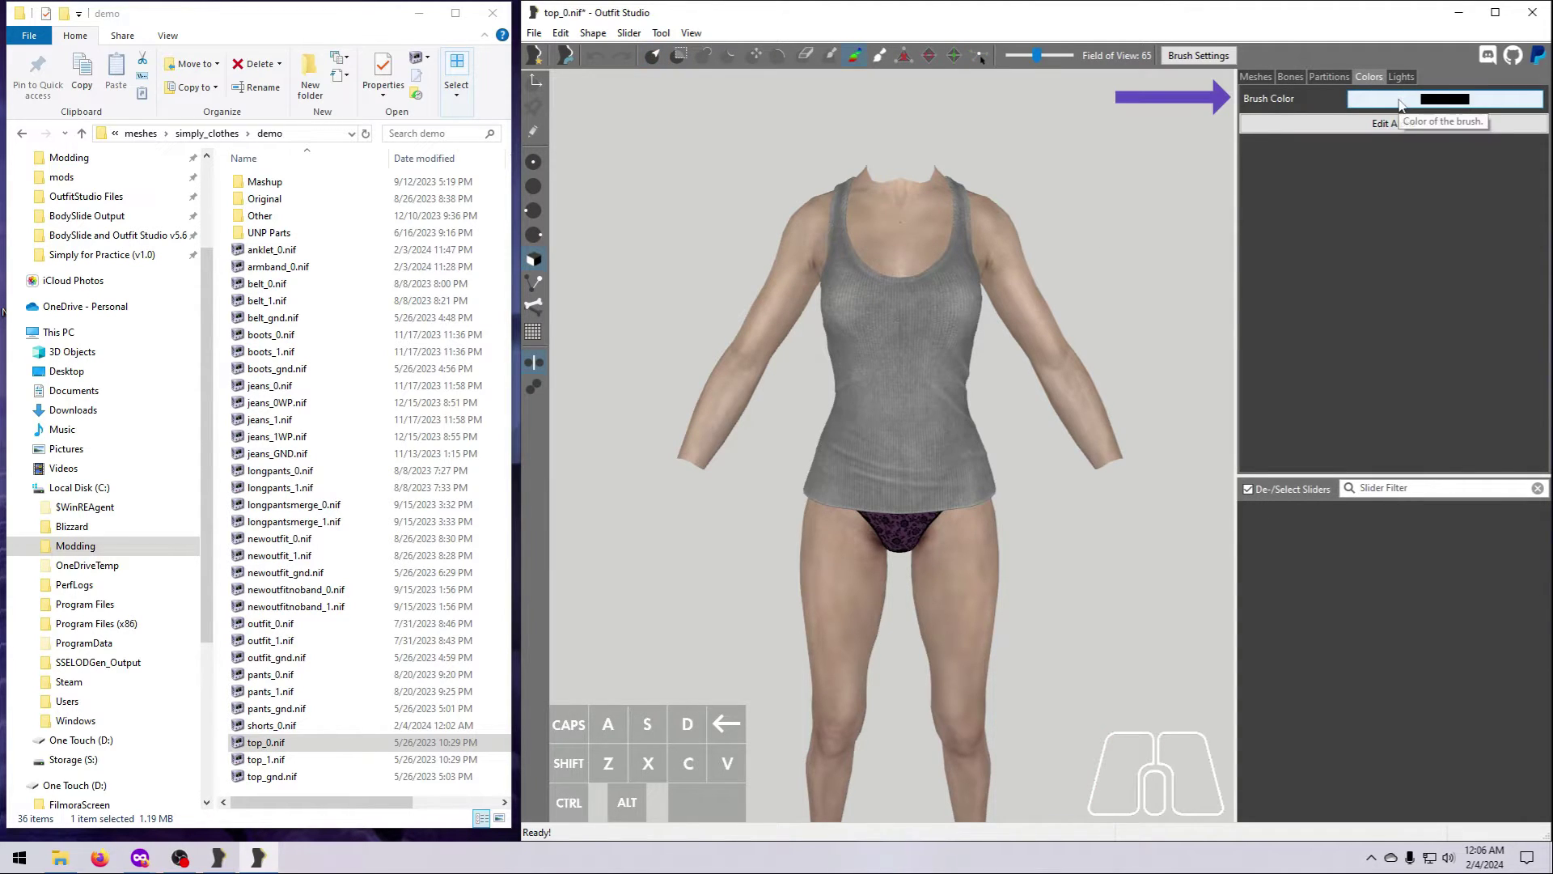
{"action": "left_click", "coordinate": [1399, 101]}
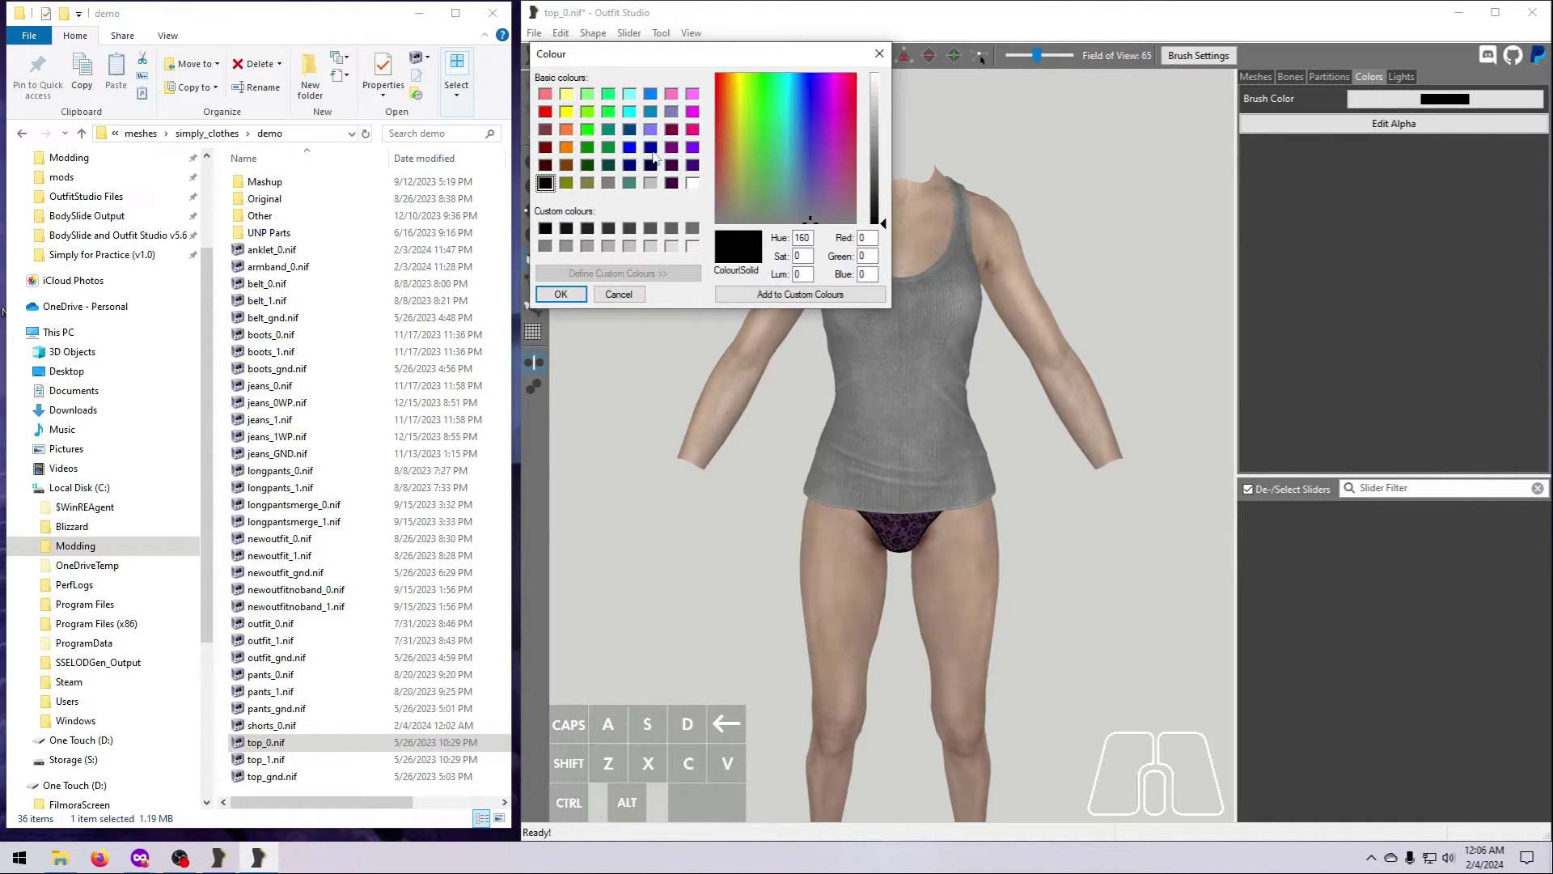
{"action": "left_click", "coordinate": [806, 148]}
{"action": "left_click", "coordinate": [873, 133]}
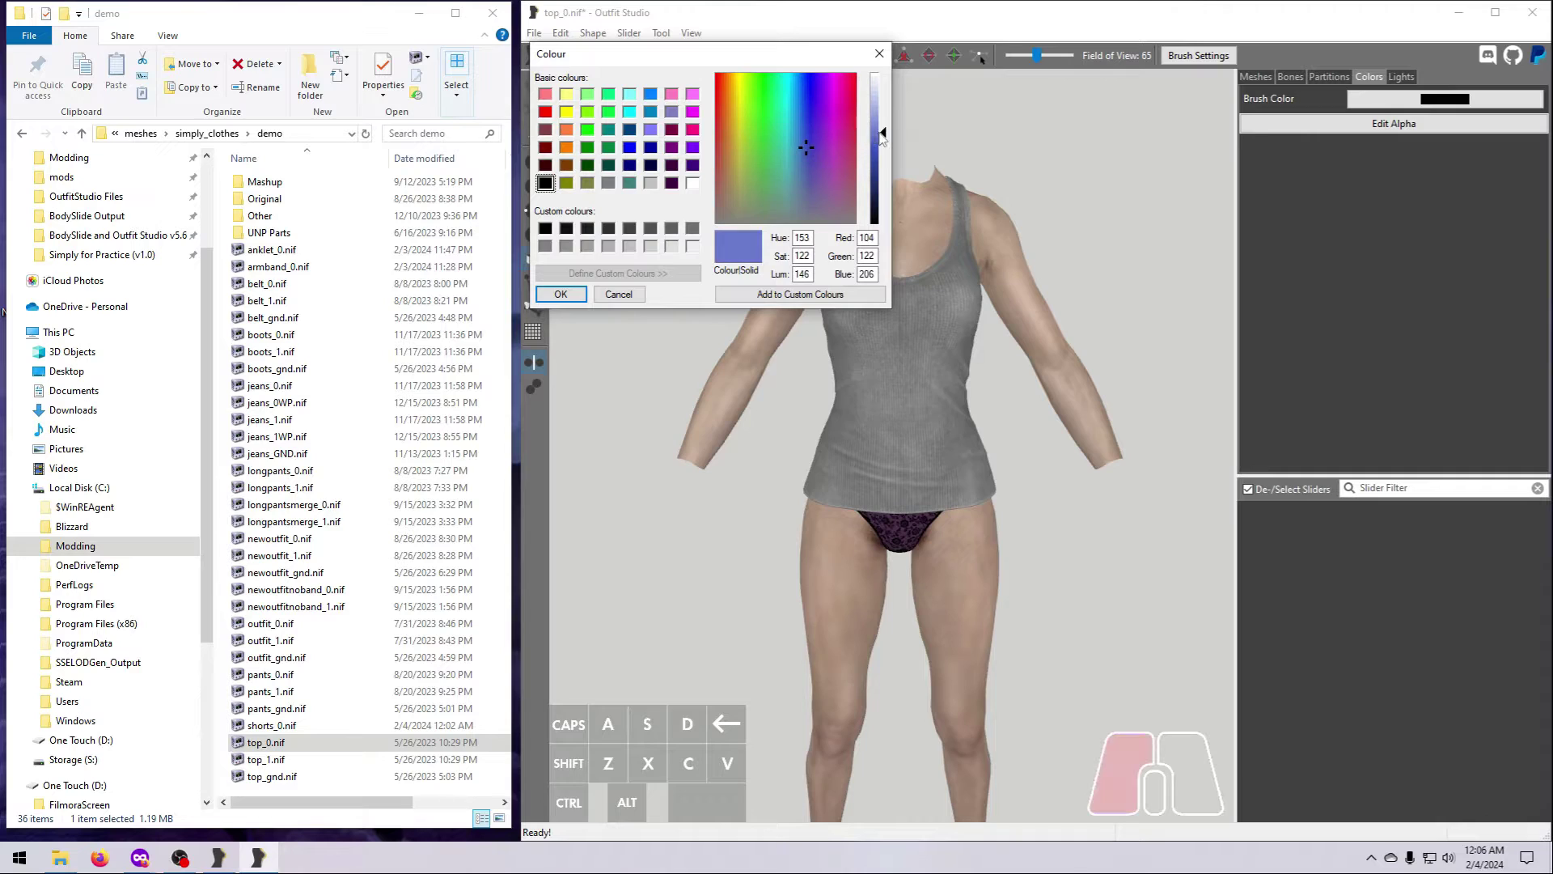
{"action": "left_click", "coordinate": [813, 295]}
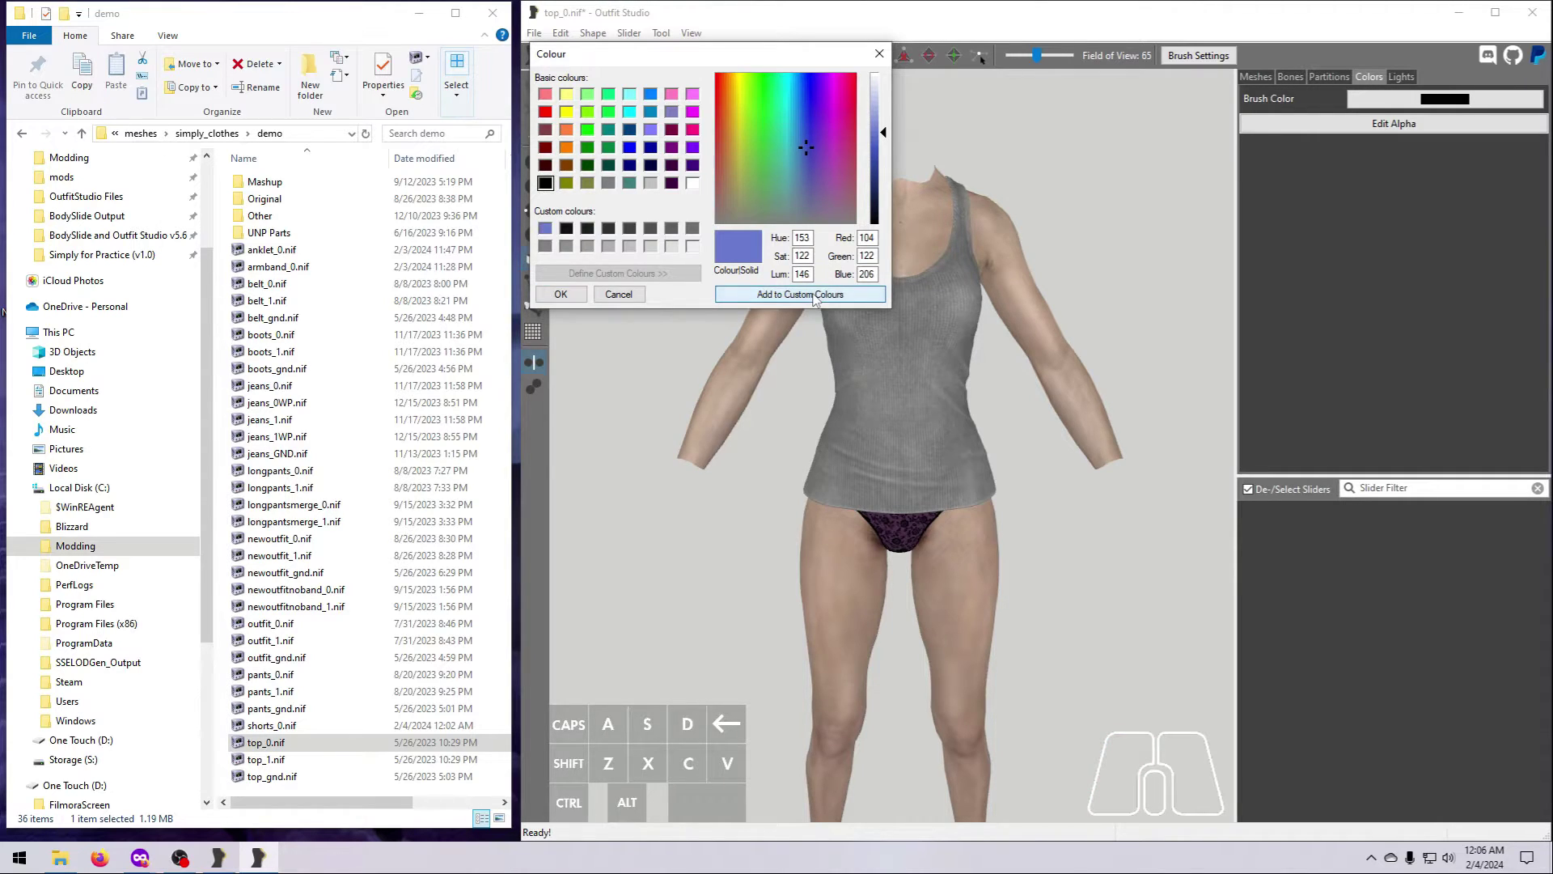
{"action": "left_click", "coordinate": [562, 294]}
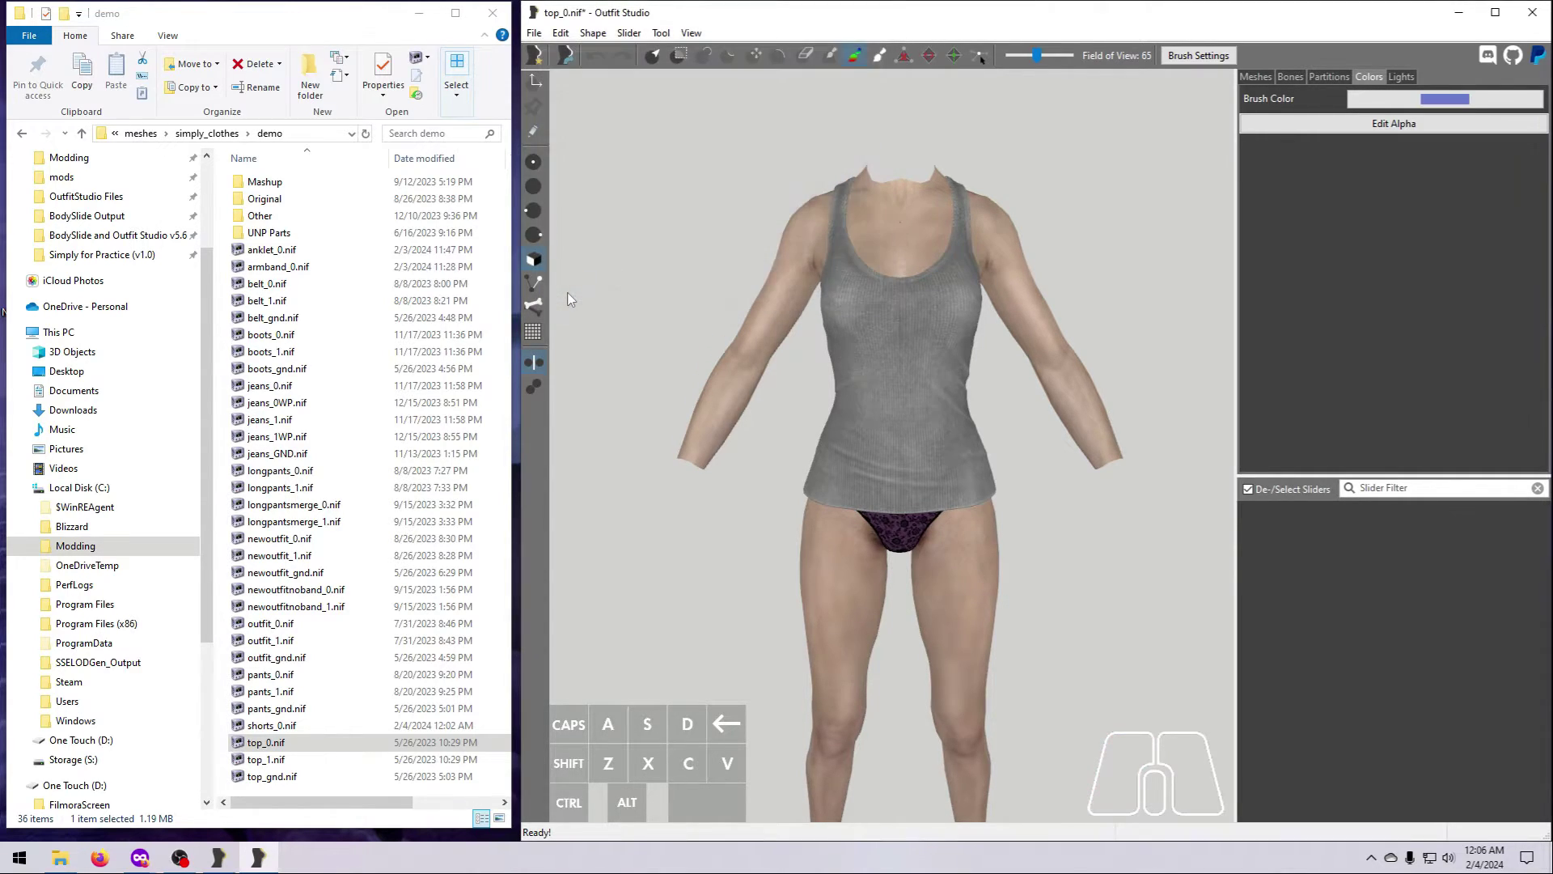
Step: Increase the brush strength and paint the blue vertex color over the chest area of the top
{"action": "left_click", "coordinate": [1199, 55]}
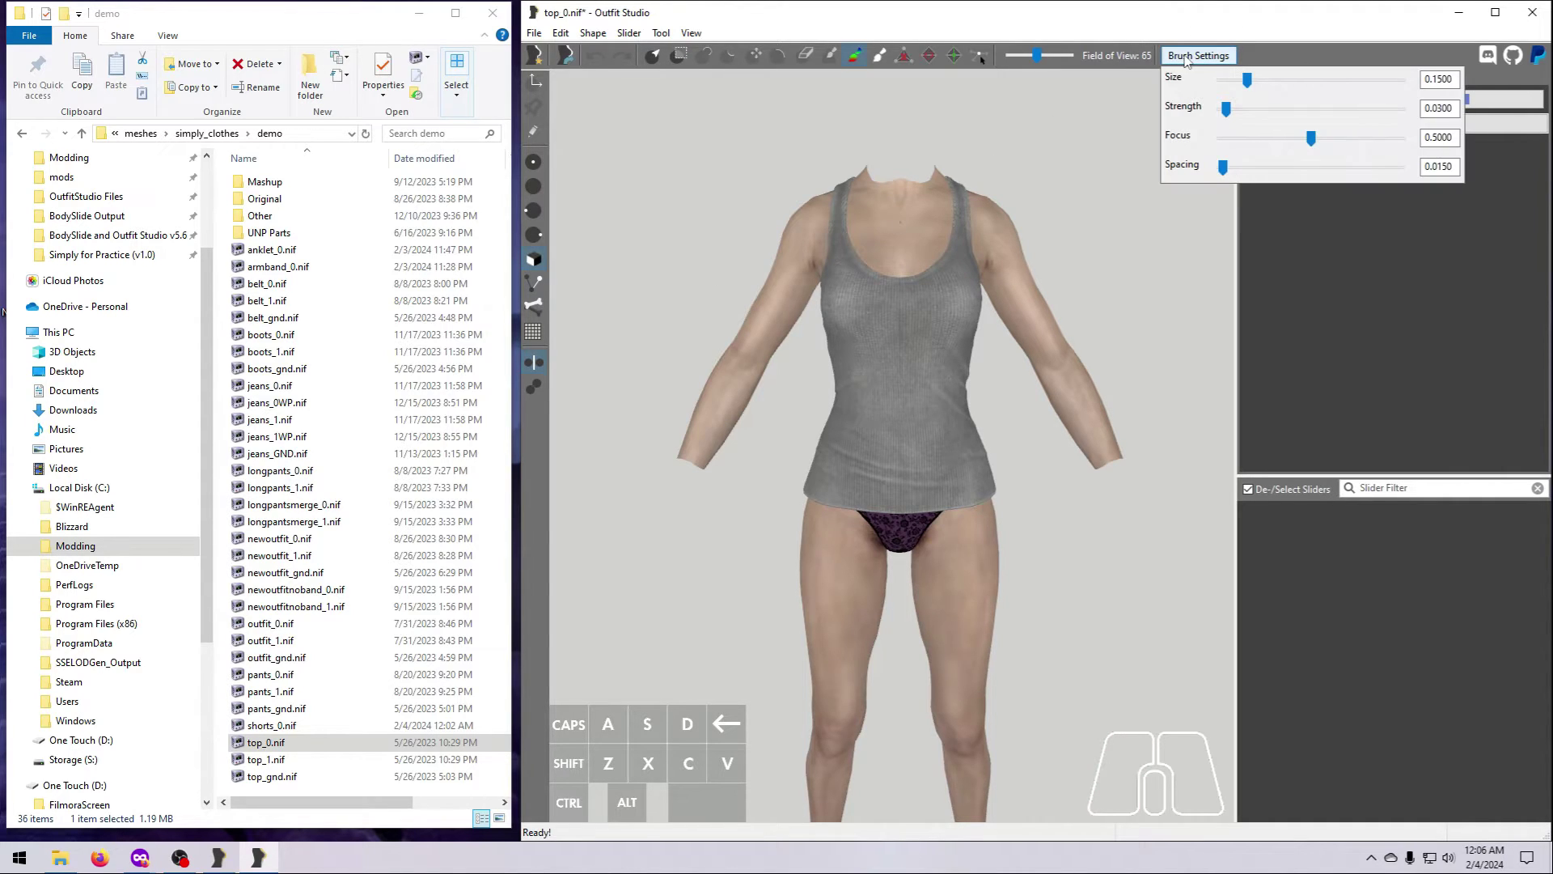
{"action": "left_click_drag", "start_coordinate": [1228, 112], "coordinate": [1308, 111]}
{"action": "left_click", "coordinate": [1201, 58]}
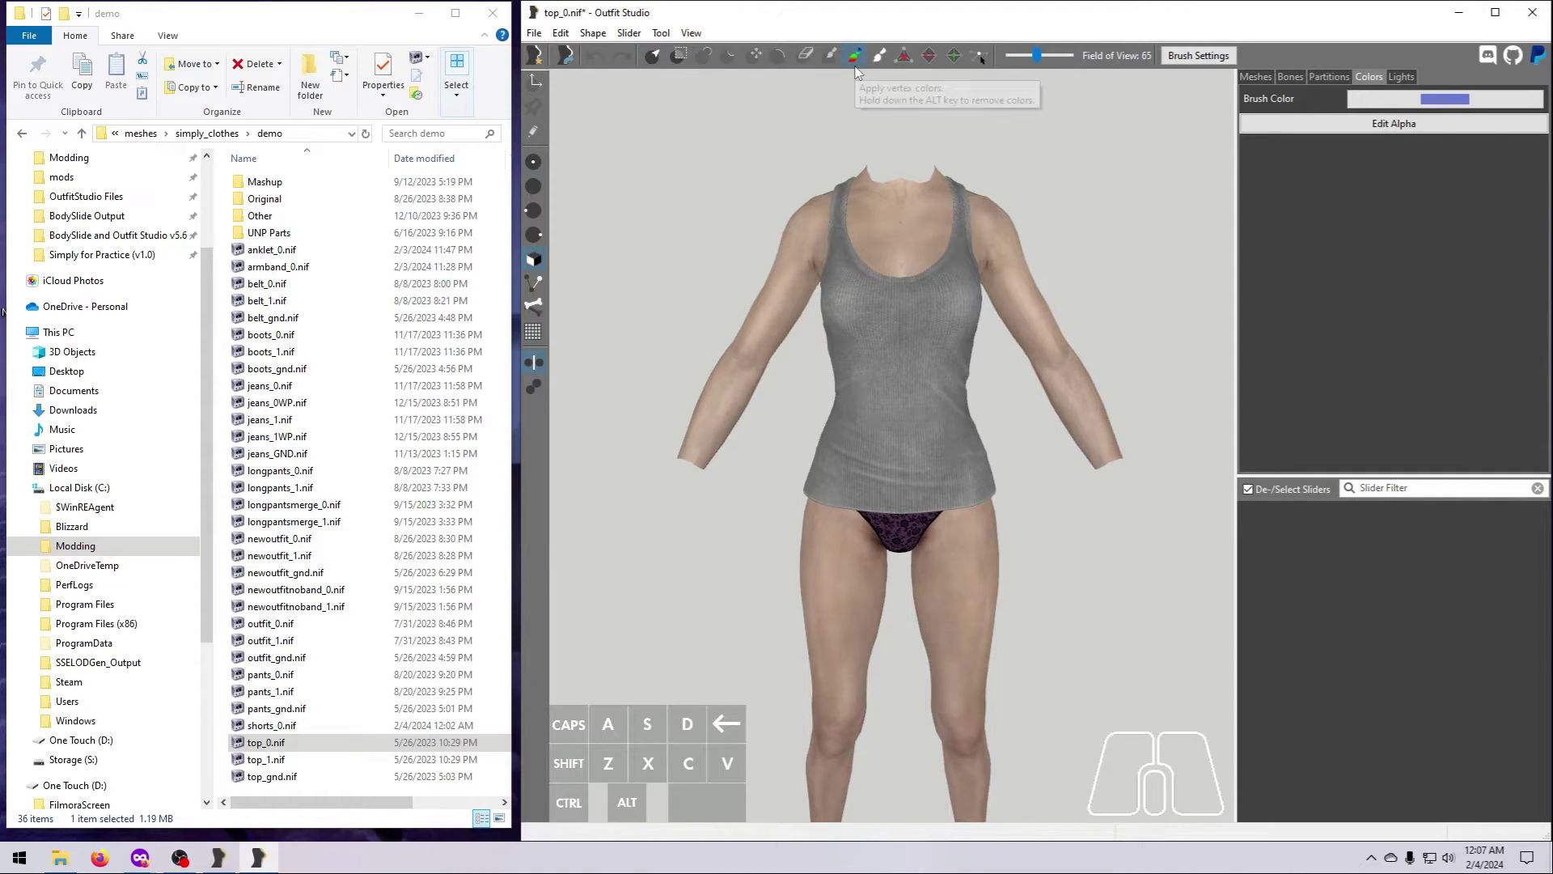
{"action": "mouse_move", "coordinate": [913, 373]}
{"action": "left_mouse_down"}
{"action": "mouse_move", "coordinate": [895, 319]}
{"action": "mouse_move", "coordinate": [873, 394]}
{"action": "mouse_move", "coordinate": [936, 302]}
{"action": "mouse_move", "coordinate": [849, 436]}
{"action": "mouse_move", "coordinate": [967, 396]}
{"action": "mouse_move", "coordinate": [850, 380]}
{"action": "mouse_move", "coordinate": [975, 465]}
{"action": "mouse_move", "coordinate": [983, 453]}
{"action": "mouse_move", "coordinate": [938, 389]}
{"action": "mouse_move", "coordinate": [856, 303]}
{"action": "mouse_move", "coordinate": [904, 361]}
{"action": "mouse_move", "coordinate": [833, 486]}
{"action": "mouse_move", "coordinate": [967, 457]}
{"action": "mouse_move", "coordinate": [893, 279]}
{"action": "left_mouse_up"}
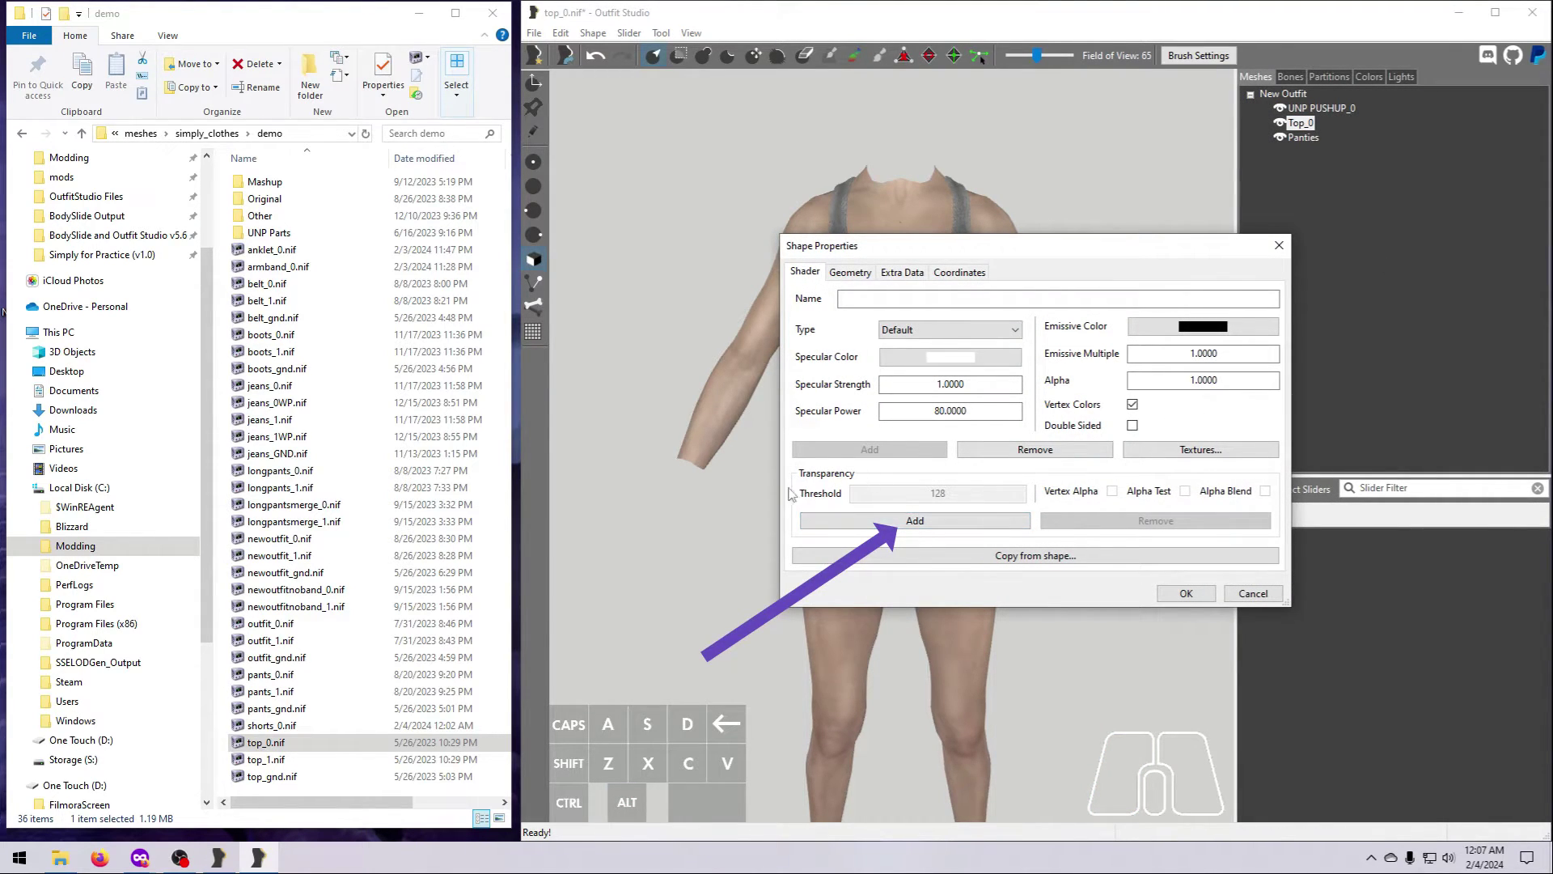
Step: Add a transparency property to the Top_0 shape, with Vertex Alpha and Alpha Blend enabled alongside Alpha Test
{"action": "left_click", "coordinate": [914, 522]}
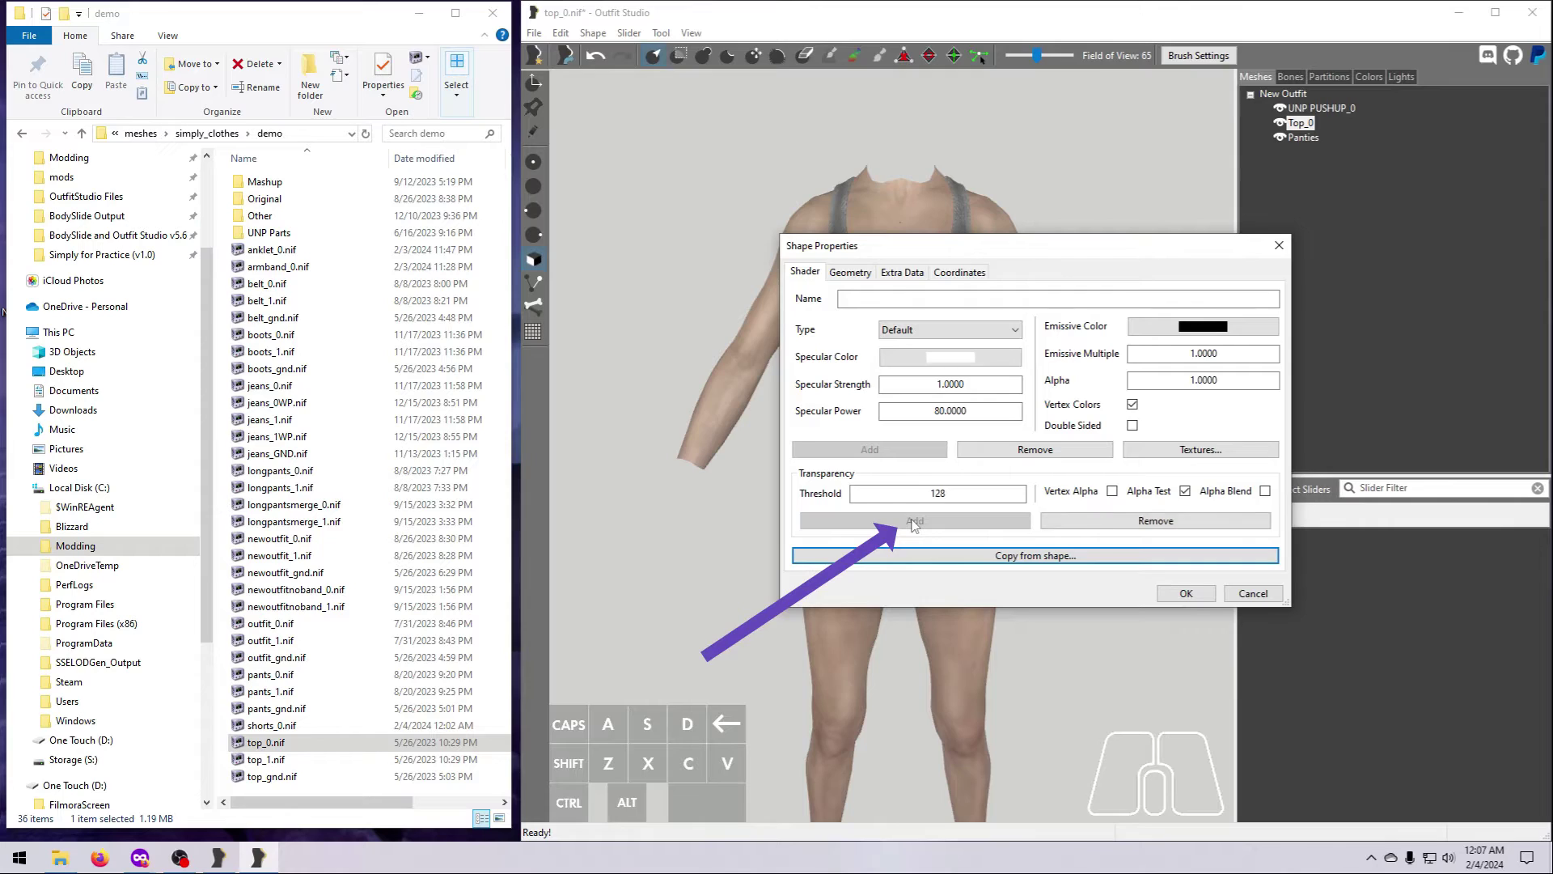
{"action": "left_click", "coordinate": [1113, 491]}
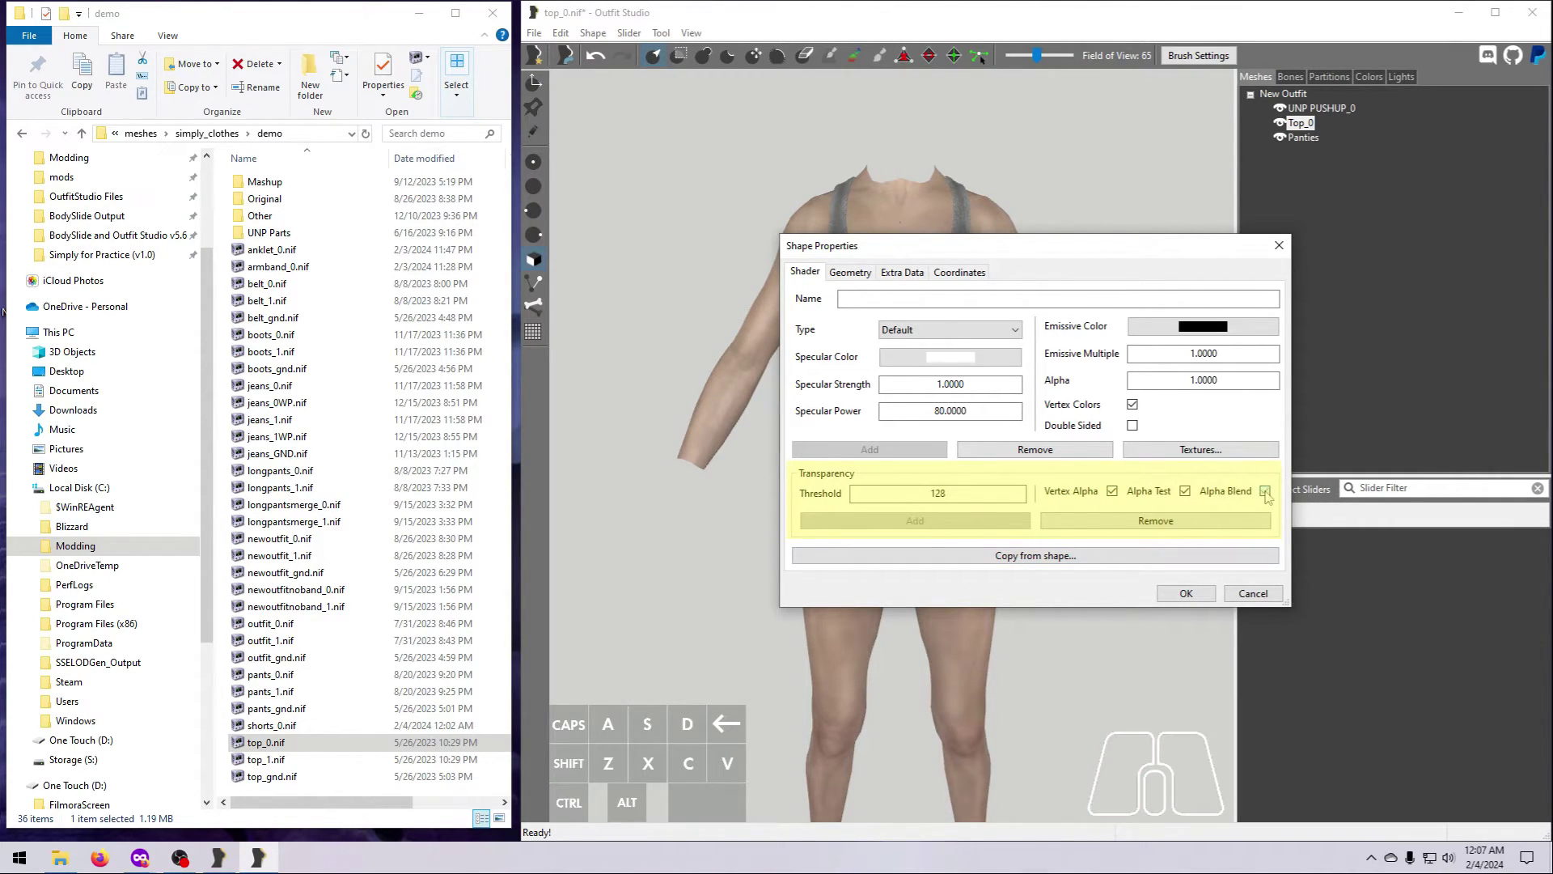
{"action": "left_click", "coordinate": [1186, 593]}
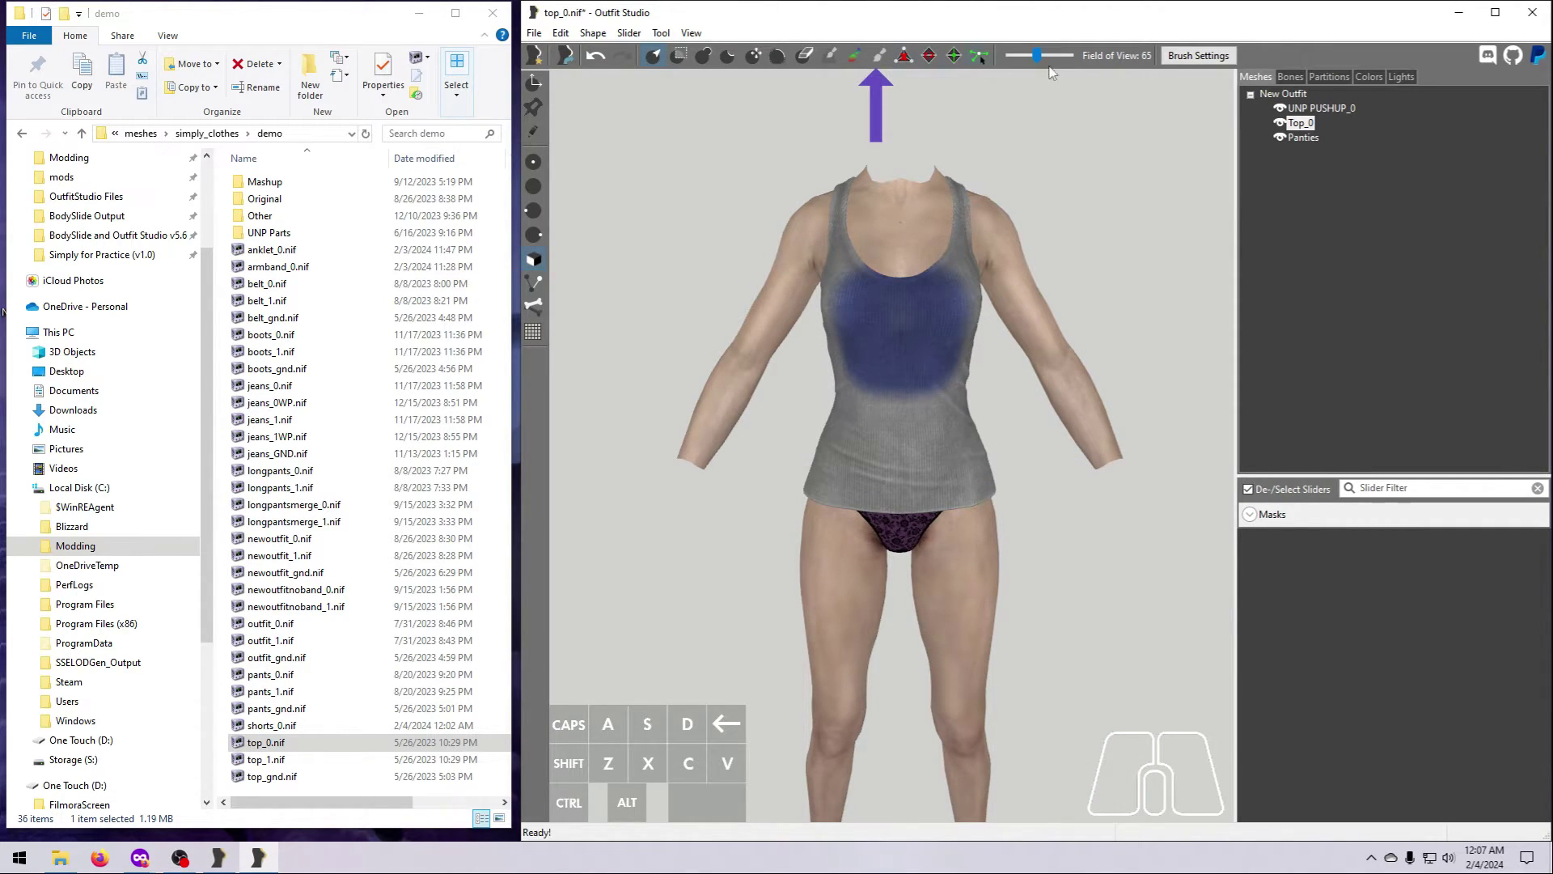
Step: Paint vertex alpha with the vertex alpha brush over the midriff of the top to make it transparent
{"action": "left_click", "coordinate": [1362, 76]}
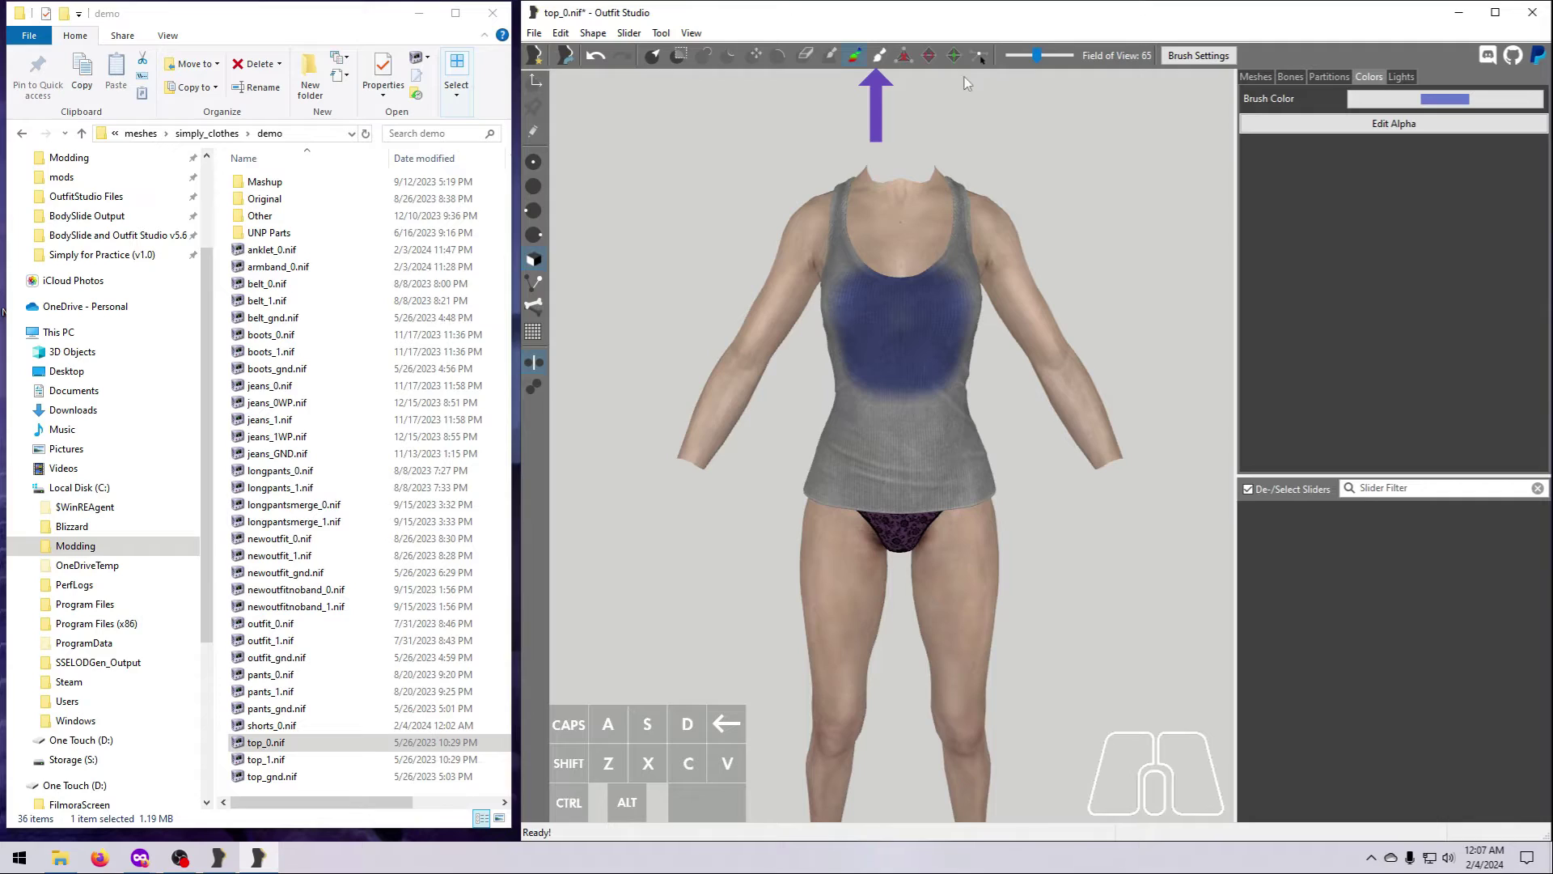
{"action": "left_click", "coordinate": [880, 57]}
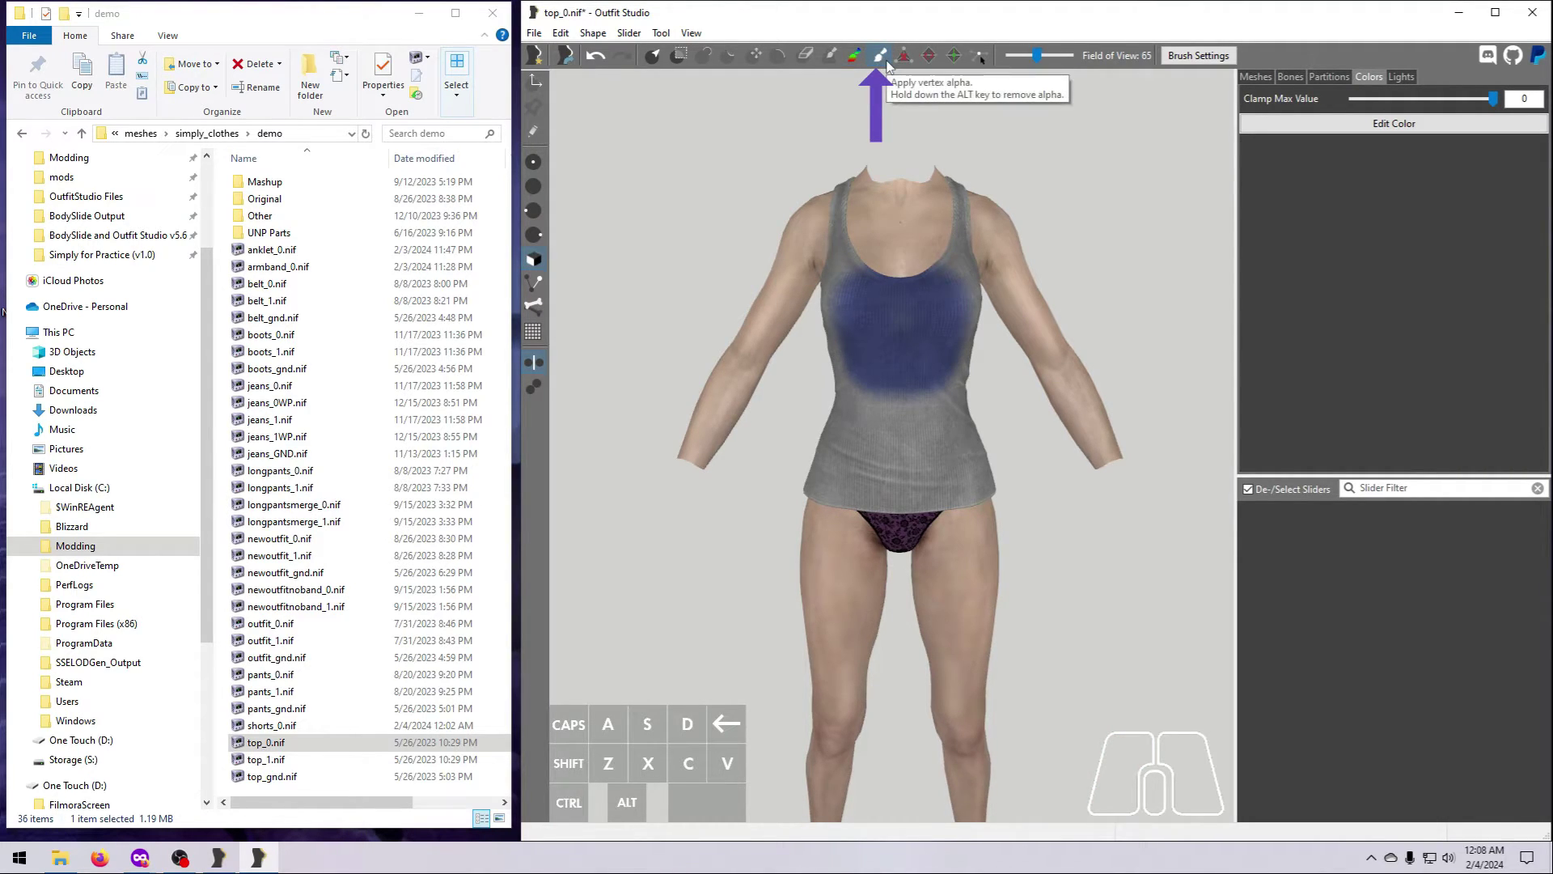
{"action": "mouse_move", "coordinate": [871, 343]}
{"action": "left_mouse_down"}
{"action": "mouse_move", "coordinate": [894, 364]}
{"action": "mouse_move", "coordinate": [922, 303]}
{"action": "mouse_move", "coordinate": [930, 420]}
{"action": "mouse_move", "coordinate": [898, 340]}
{"action": "mouse_move", "coordinate": [849, 318]}
{"action": "mouse_move", "coordinate": [890, 336]}
{"action": "mouse_move", "coordinate": [930, 283]}
{"action": "mouse_move", "coordinate": [934, 324]}
{"action": "mouse_move", "coordinate": [898, 380]}
{"action": "mouse_move", "coordinate": [906, 405]}
{"action": "left_mouse_up"}
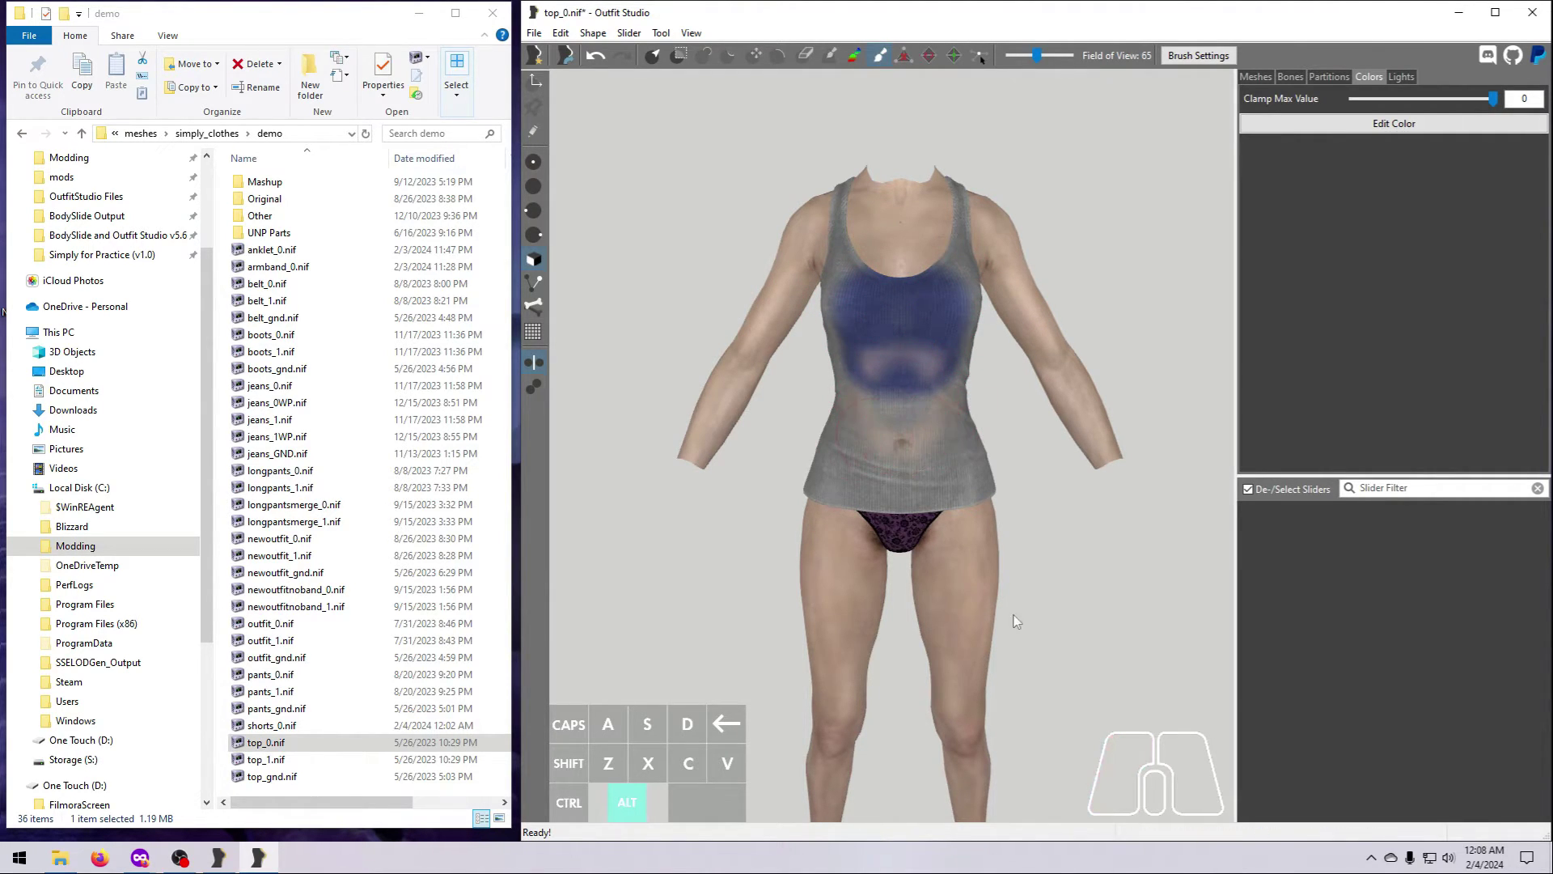
Step: Set the vertex alpha brush's Clamp Max Value to 255 and paint the top's midriff back to opaque
{"action": "scroll", "coordinate": [1026, 597], "scroll_direction": "up", "scroll_amount": 3}
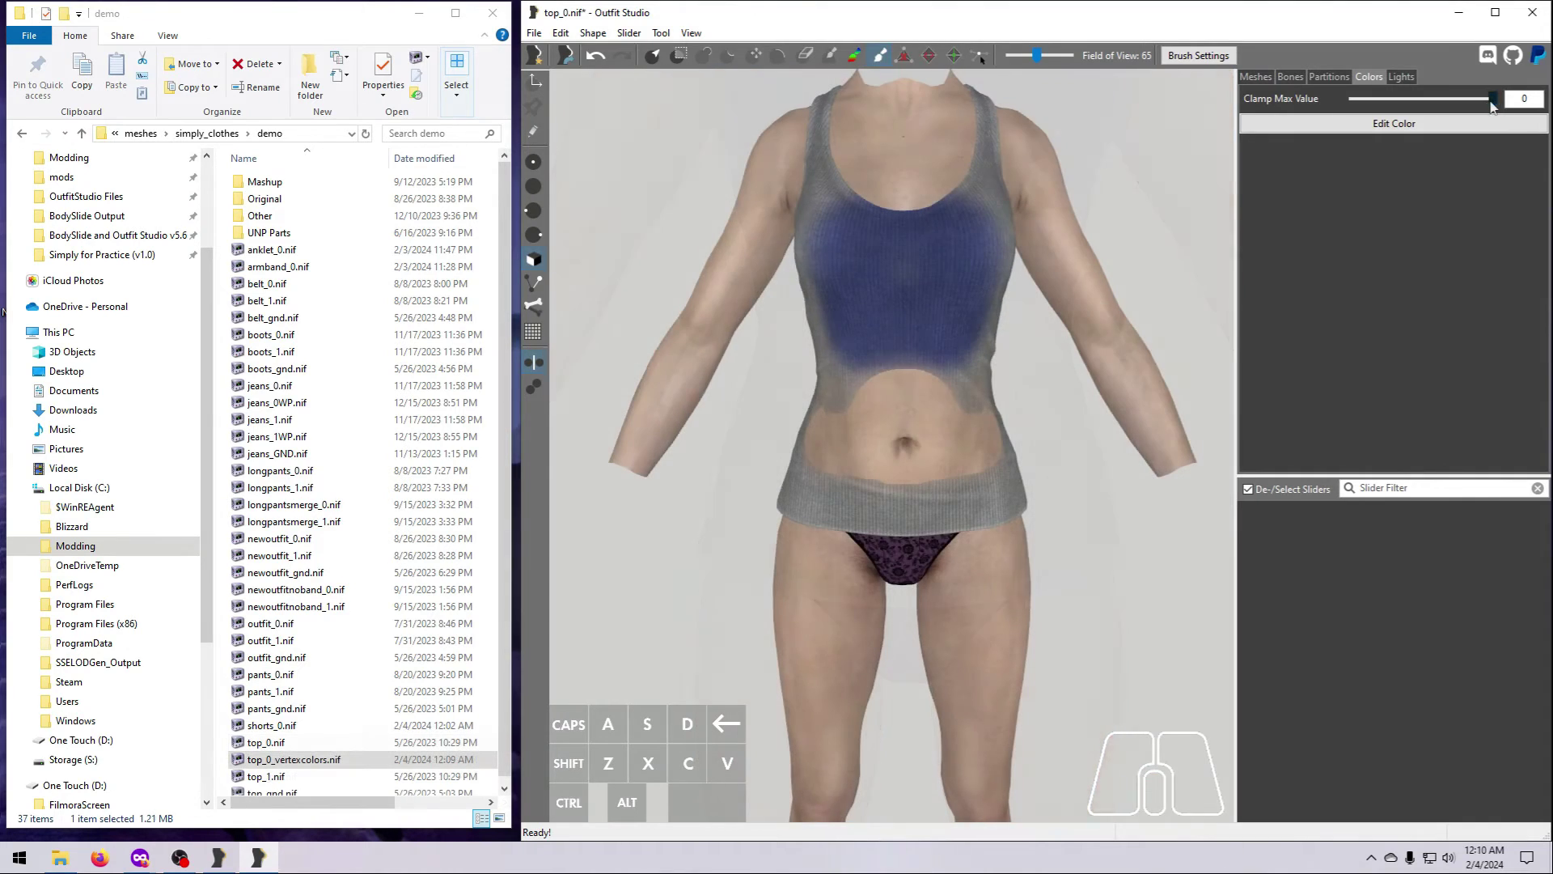
{"action": "left_click_drag", "start_coordinate": [1404, 99], "coordinate": [1353, 100]}
{"action": "mouse_move", "coordinate": [998, 458]}
{"action": "left_mouse_down"}
{"action": "mouse_move", "coordinate": [884, 444]}
{"action": "mouse_move", "coordinate": [960, 385]}
{"action": "mouse_move", "coordinate": [853, 426]}
{"action": "mouse_move", "coordinate": [941, 419]}
{"action": "left_mouse_up"}
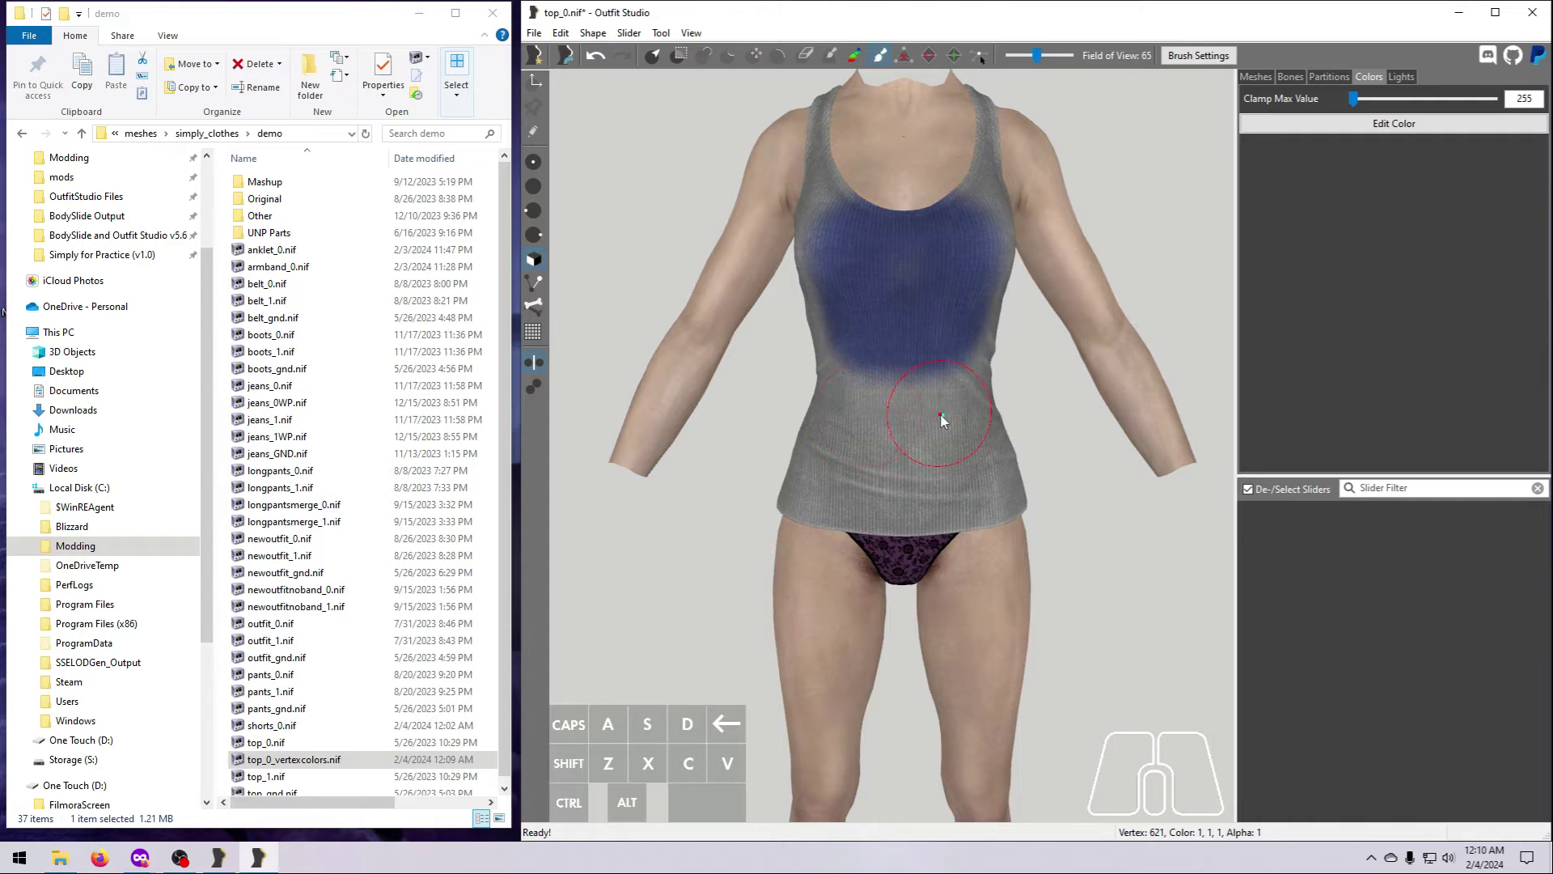
Step: Remove the transparency property from the Top_0 shape
{"action": "left_click", "coordinate": [1256, 76]}
{"action": "double_click", "coordinate": [1301, 123]}
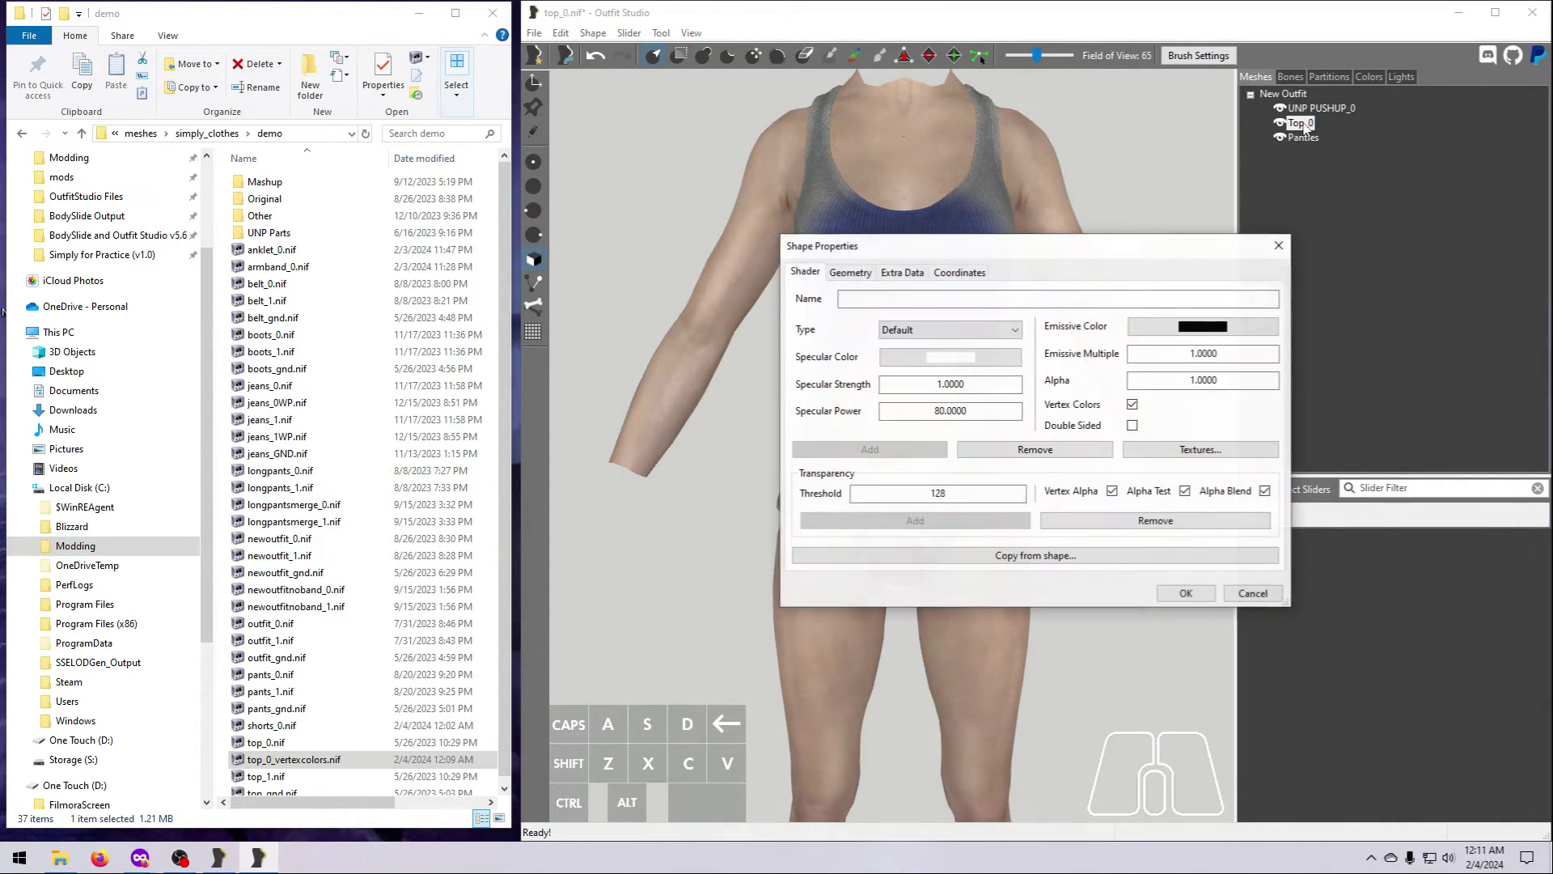
{"action": "left_click", "coordinate": [1097, 522]}
{"action": "left_click", "coordinate": [1185, 594]}
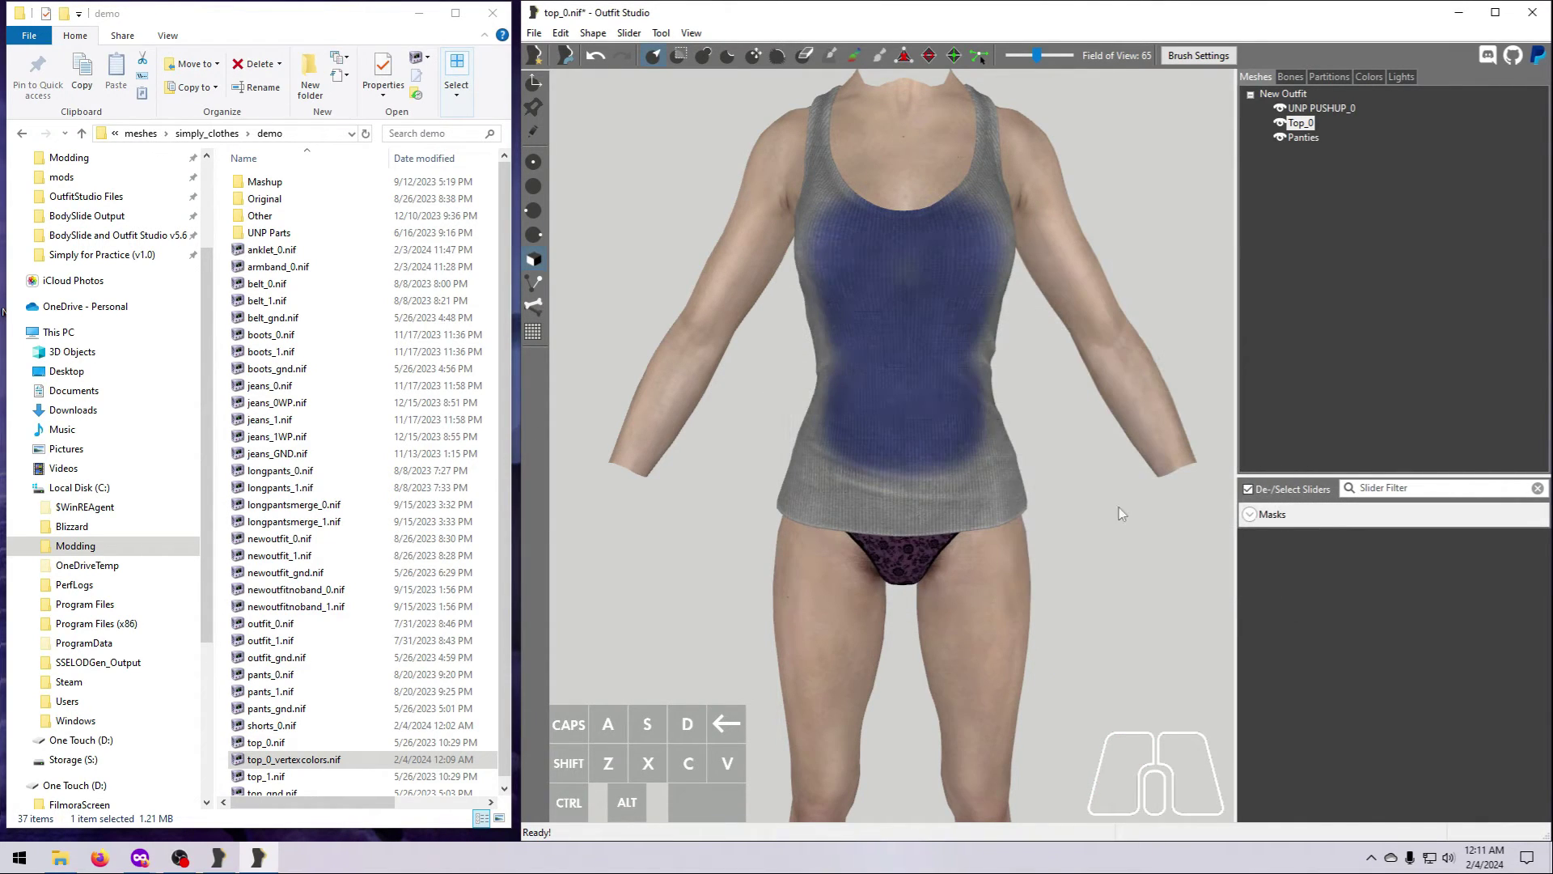
Step: Toggle the vertex color display off and on to compare the top with and without its vertex colors
{"action": "left_click", "coordinate": [691, 32]}
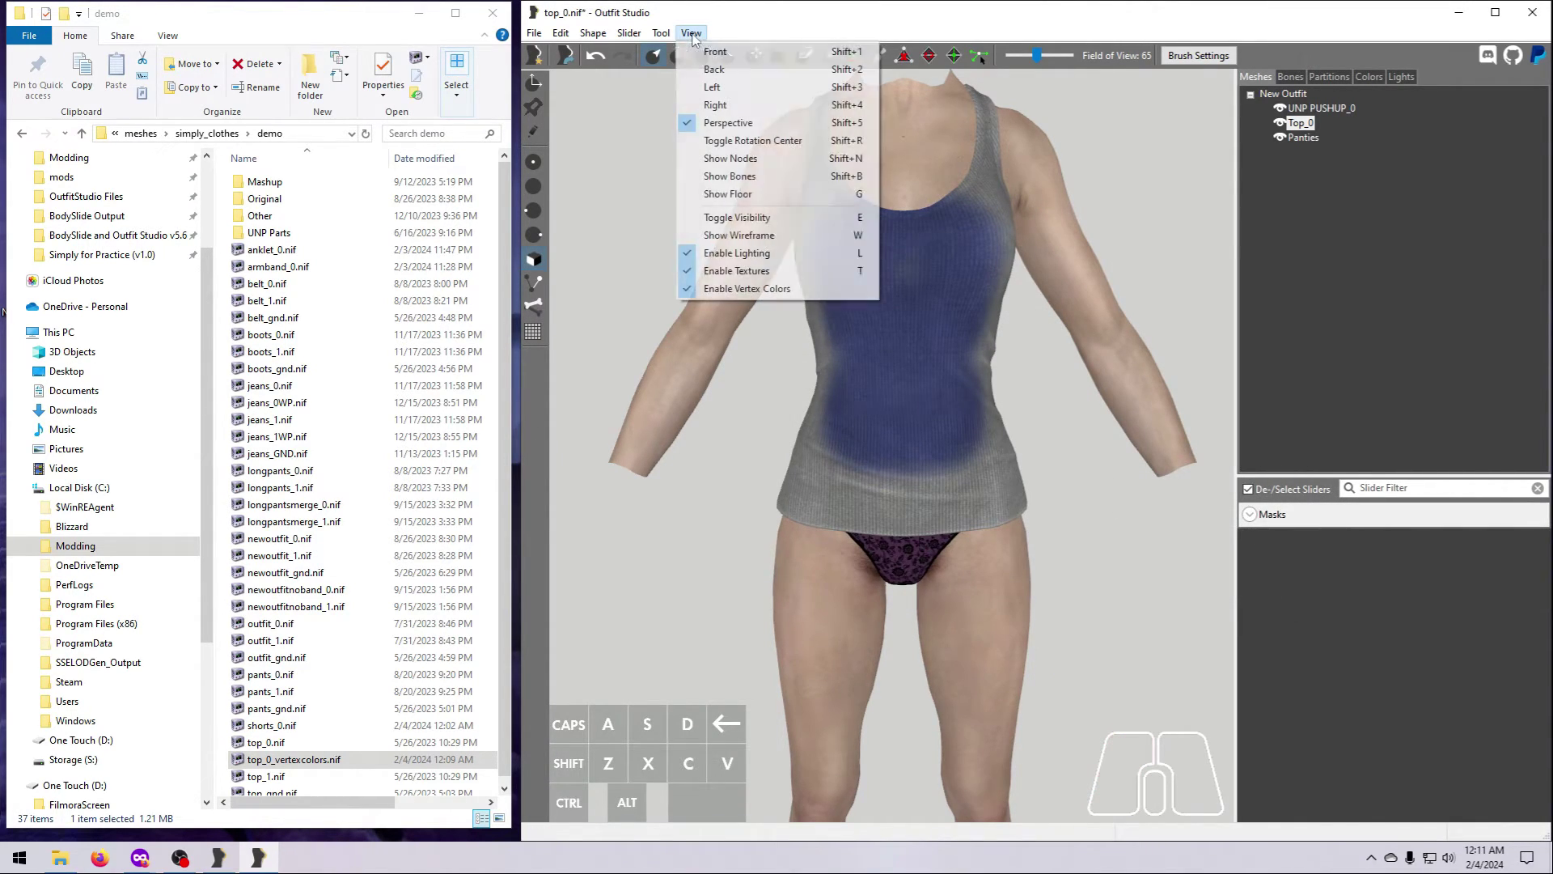
{"action": "left_click", "coordinate": [740, 289]}
{"action": "left_click", "coordinate": [691, 32]}
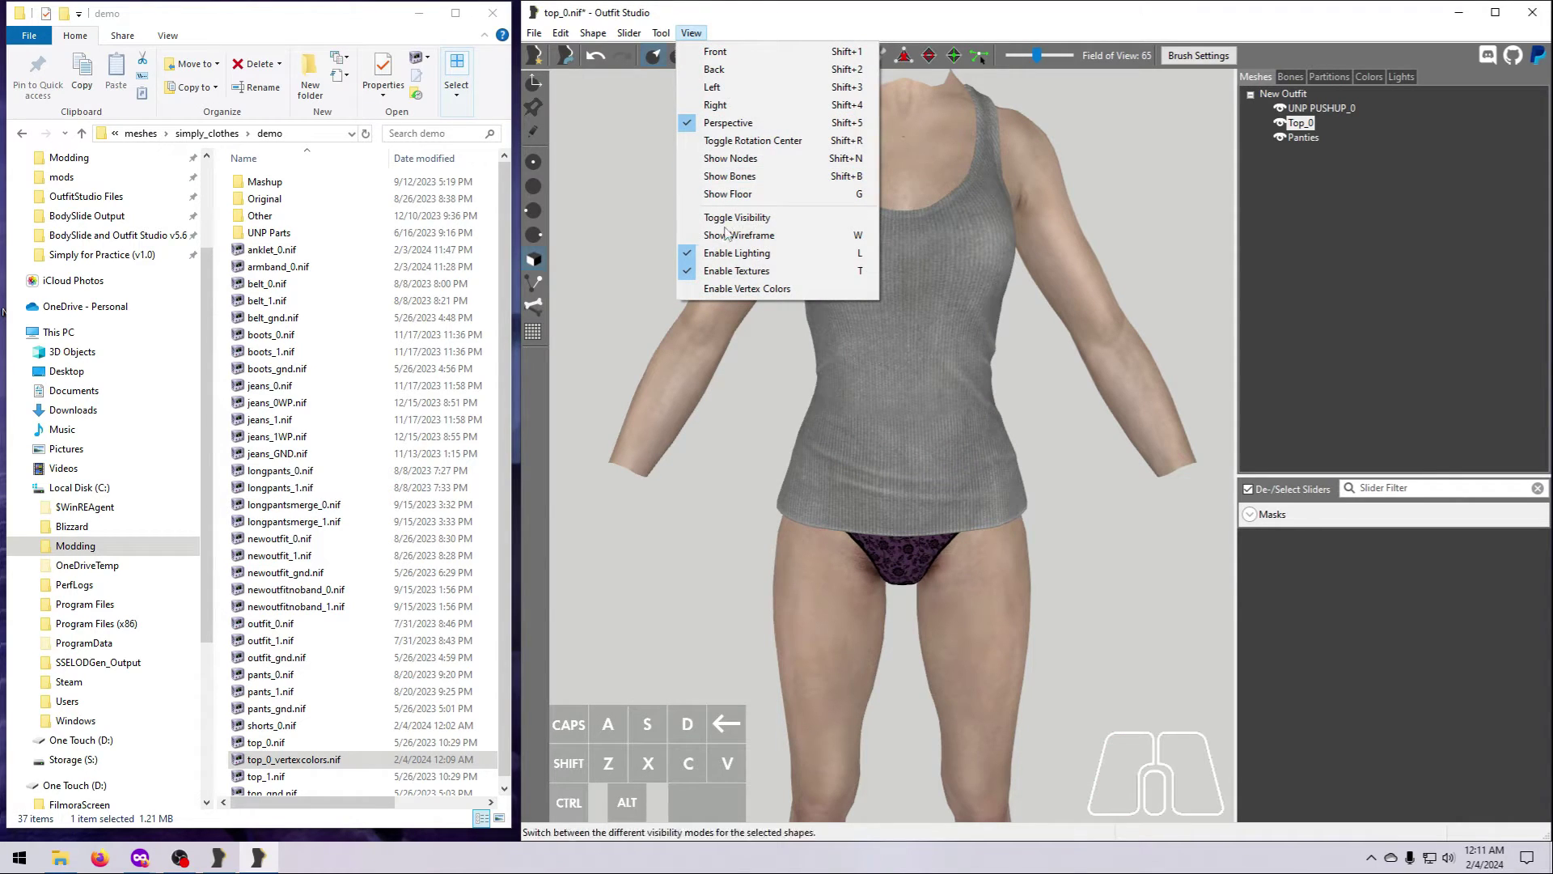
{"action": "left_click", "coordinate": [724, 291]}
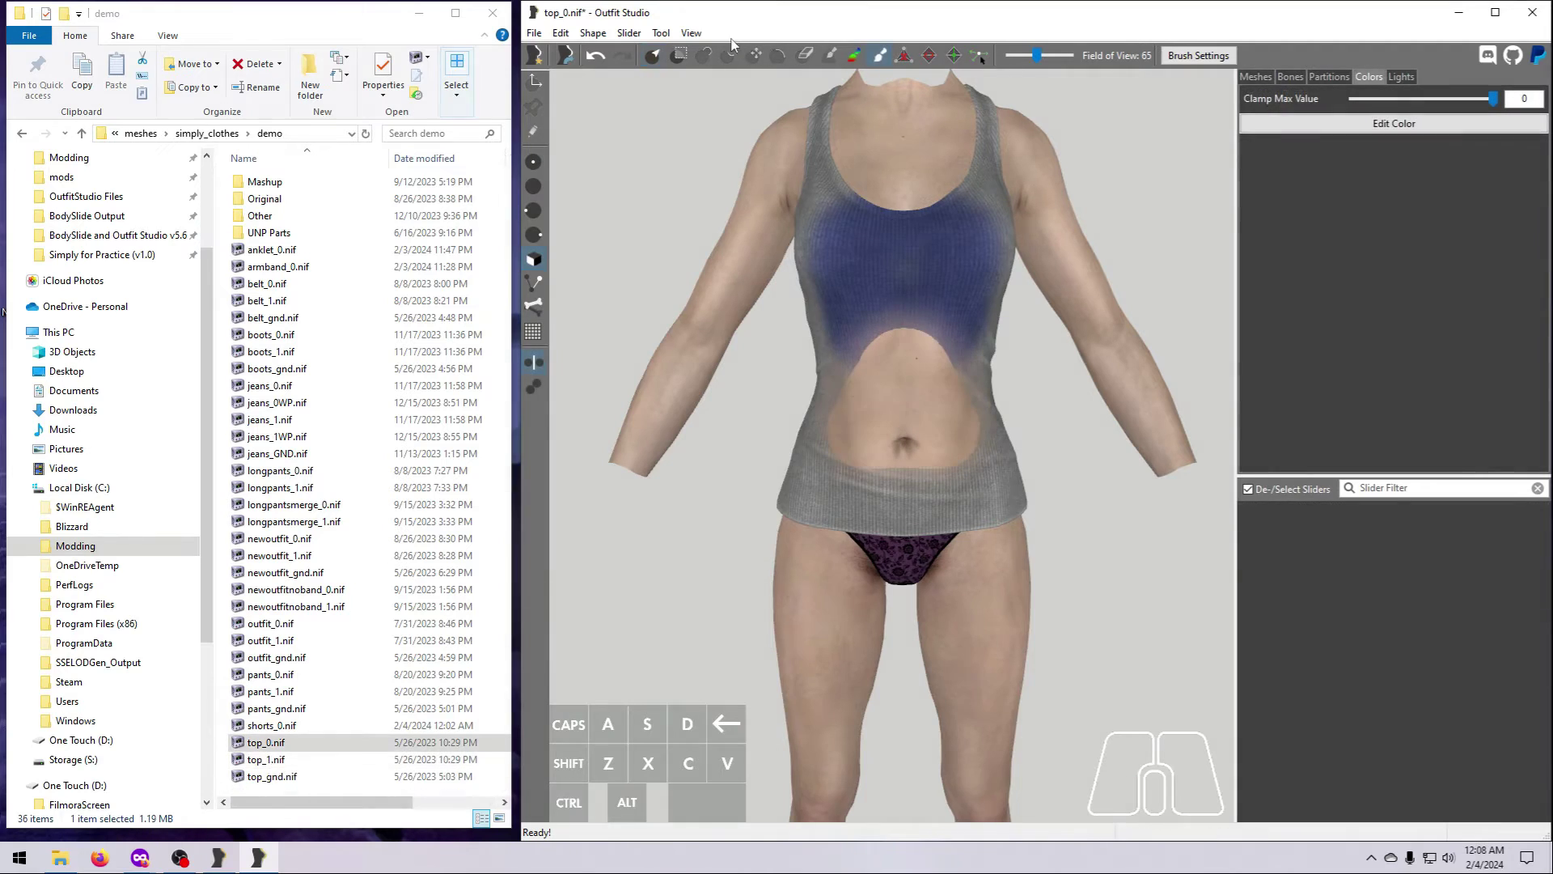
{"action": "left_click", "coordinate": [692, 33]}
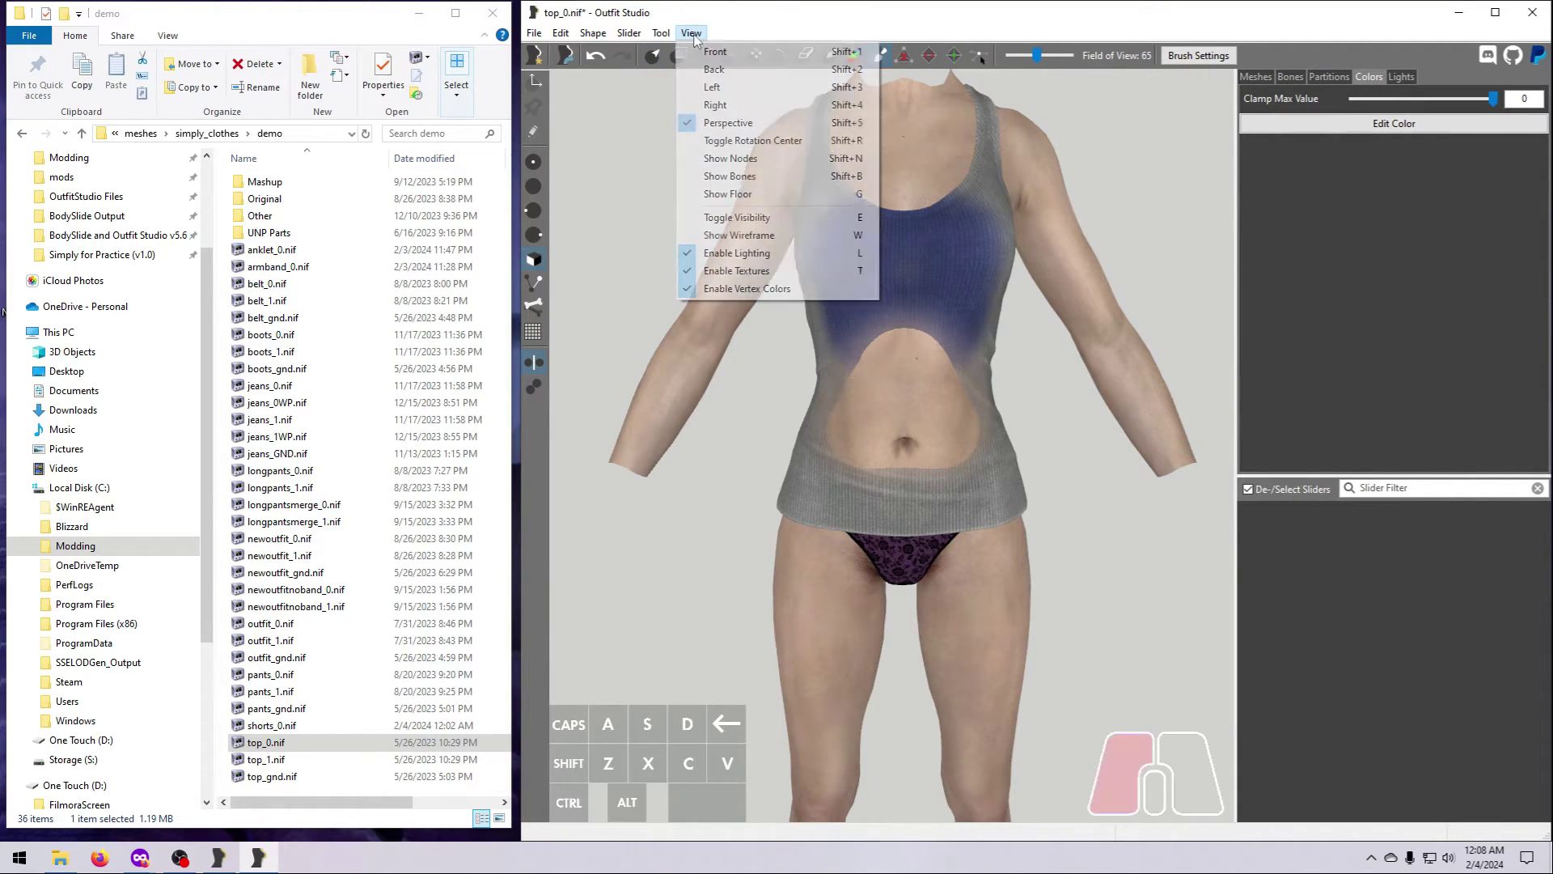
{"action": "left_click", "coordinate": [735, 289]}
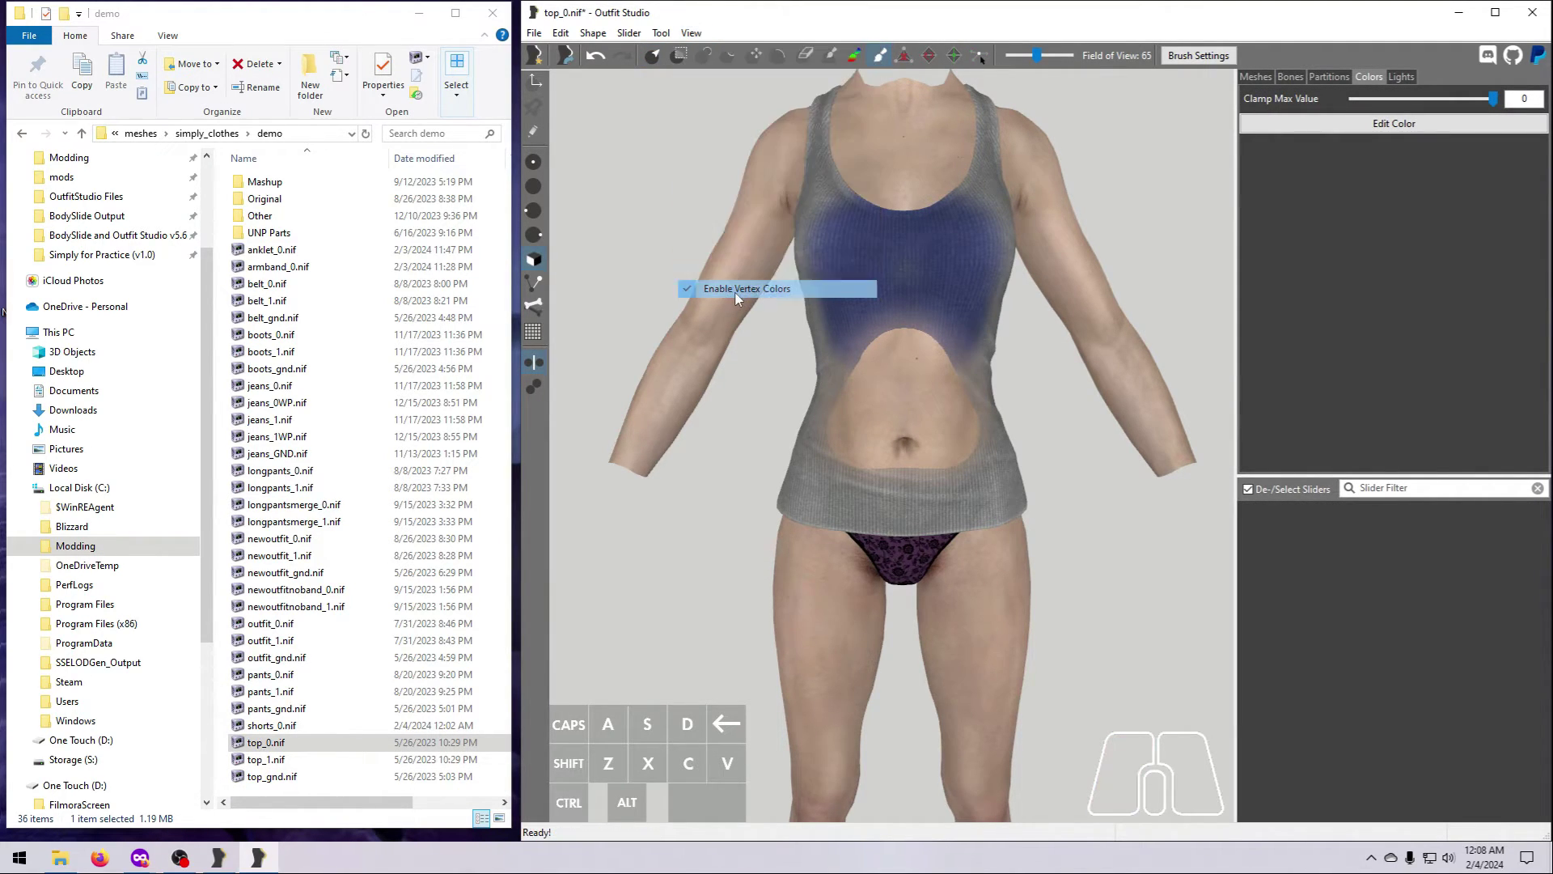
{"action": "left_click", "coordinate": [1255, 77]}
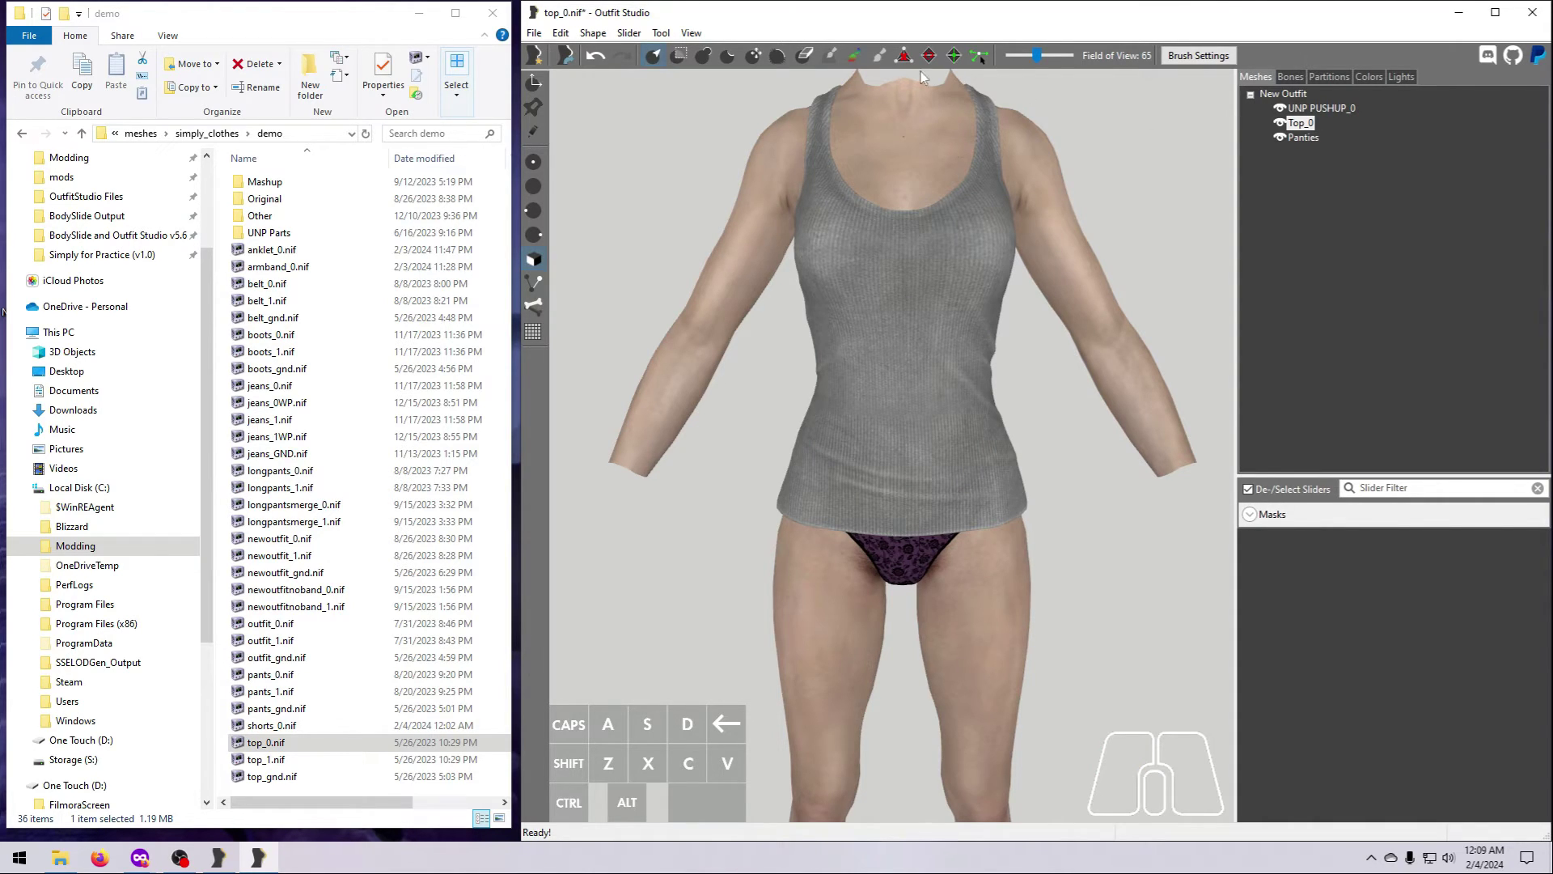
{"action": "left_click", "coordinate": [692, 33]}
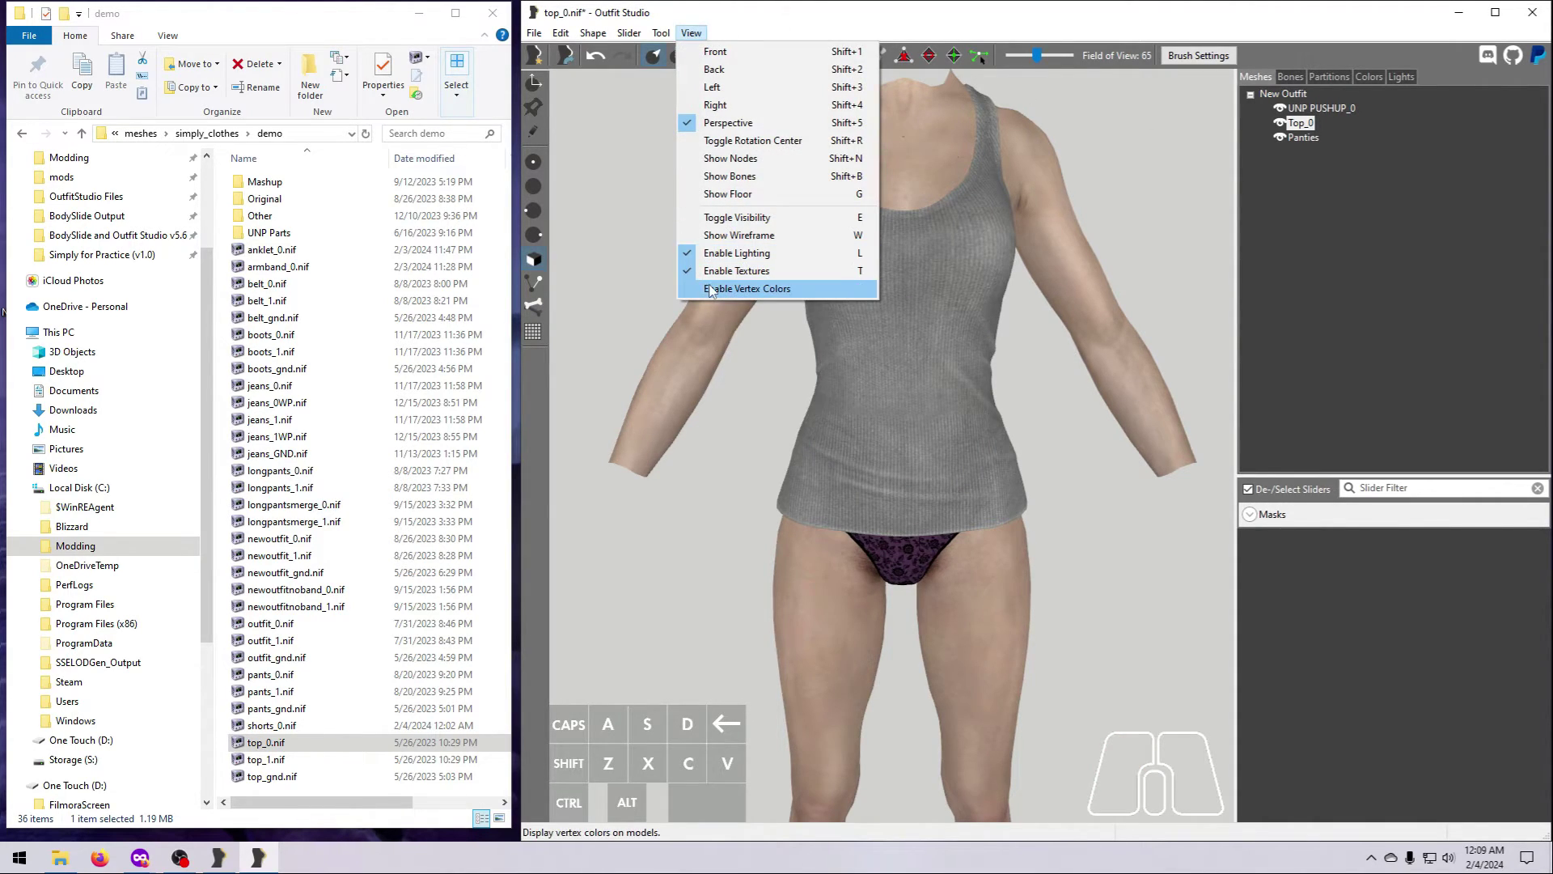
{"action": "left_click", "coordinate": [736, 288]}
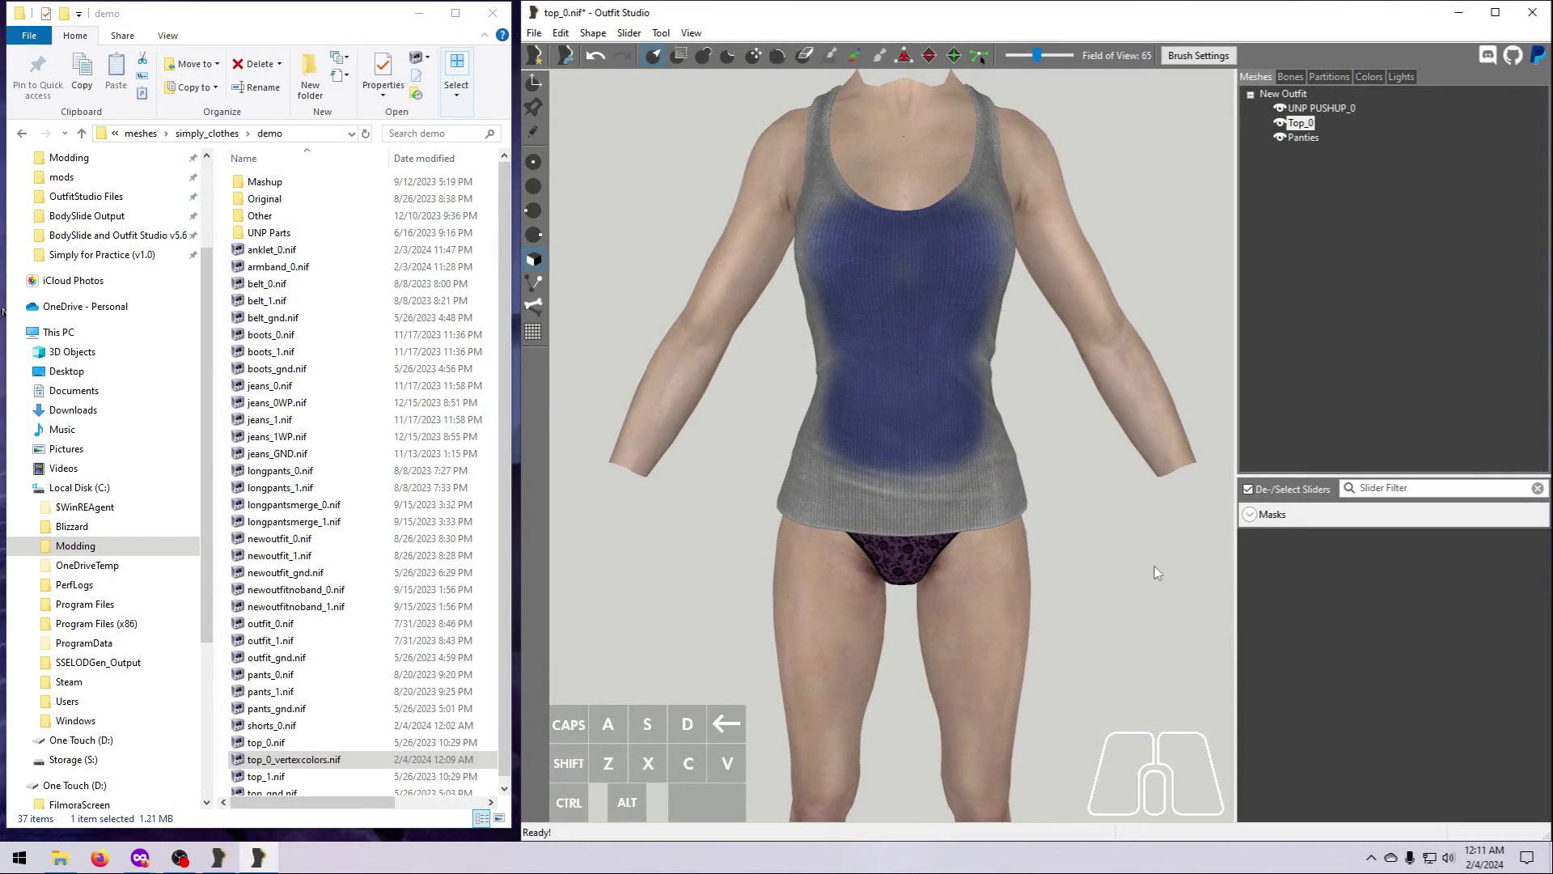
Step: Set the vertex color brush to white (Red 255, Green 255, Blue 255) and paint over the blue area of the top
{"action": "left_click", "coordinate": [1367, 76]}
{"action": "left_click", "coordinate": [1398, 100]}
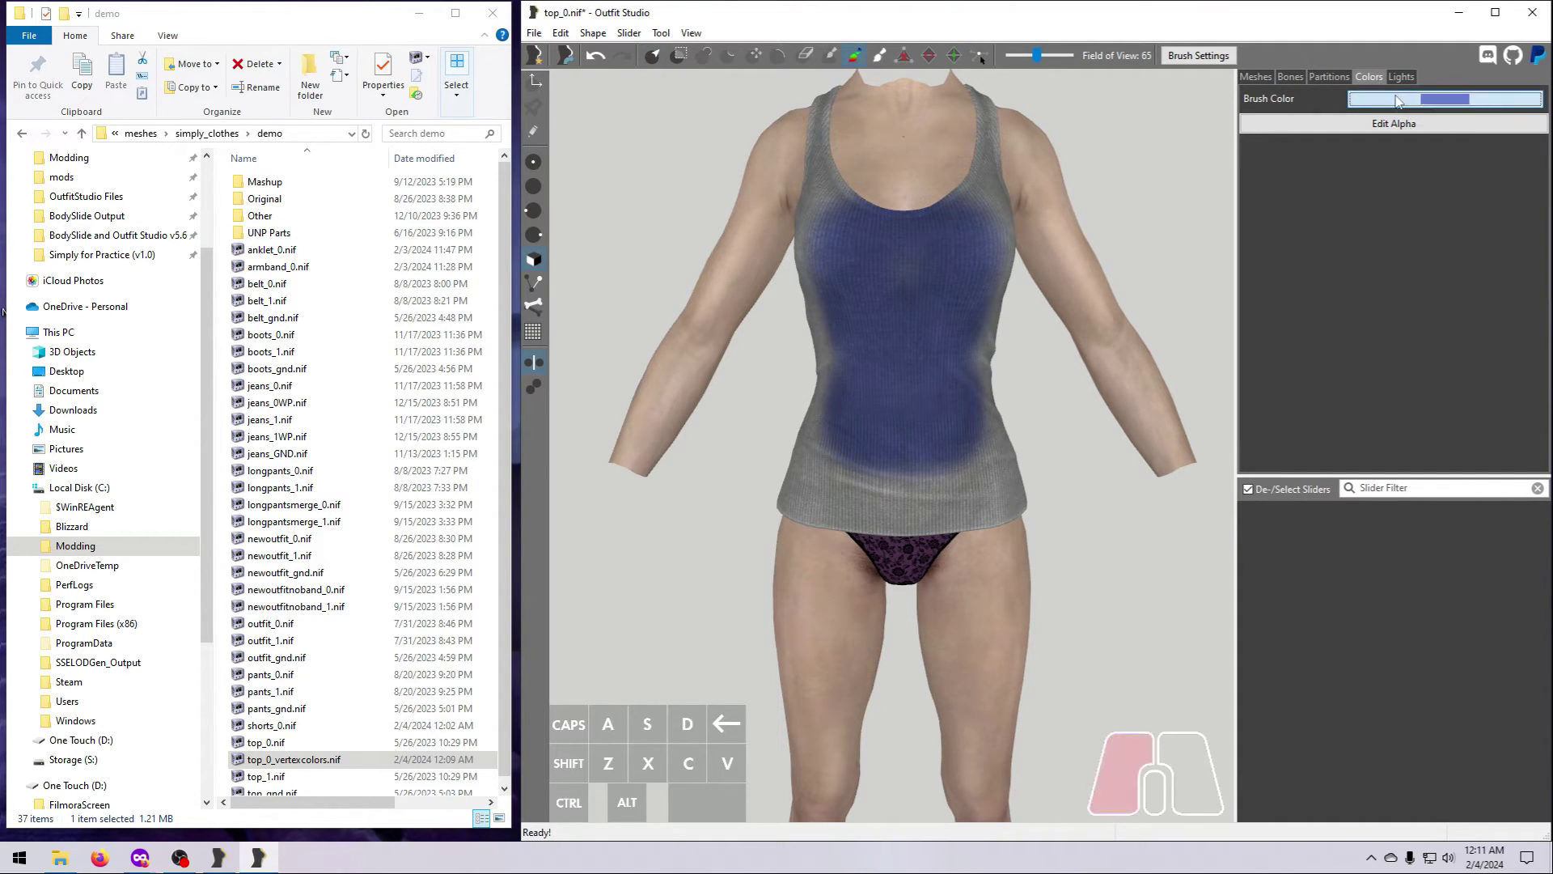
{"action": "left_click", "coordinate": [693, 183]}
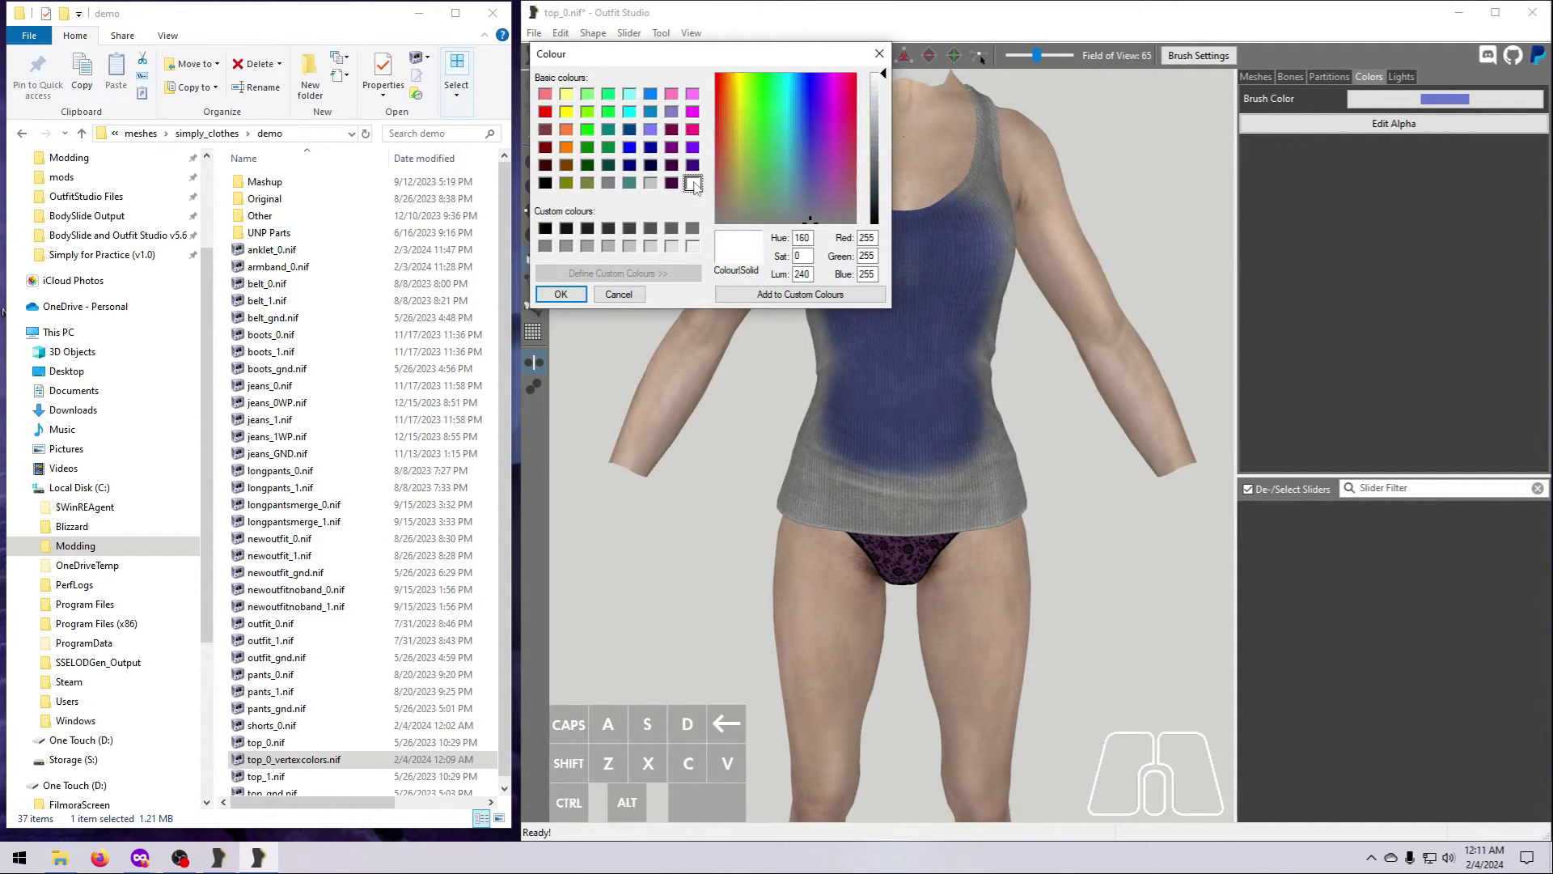
{"action": "left_click", "coordinate": [560, 294]}
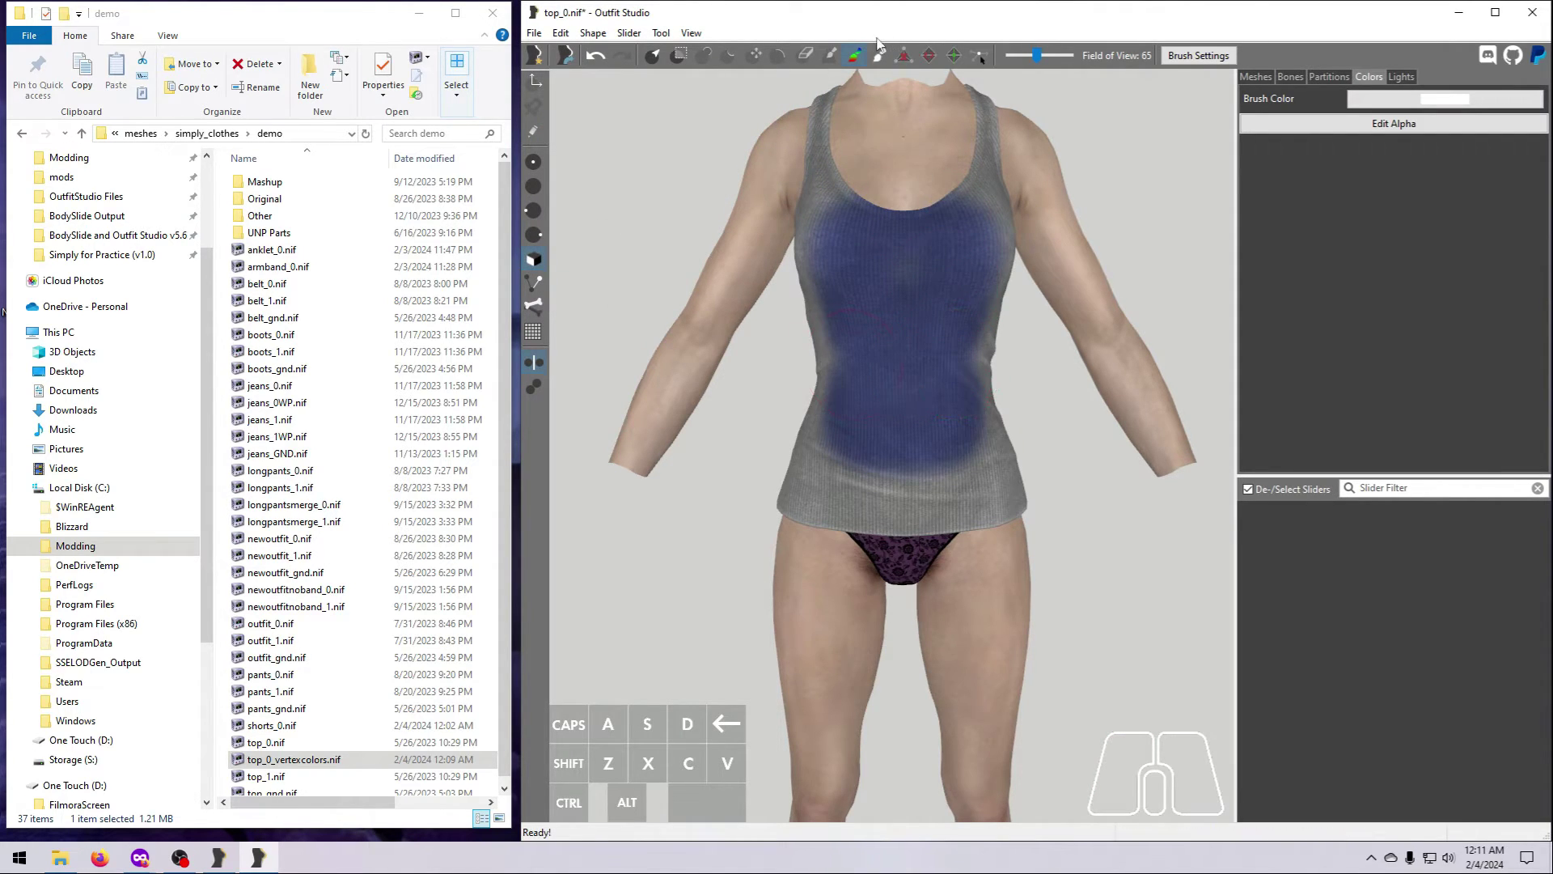
{"action": "left_click", "coordinate": [859, 54]}
{"action": "mouse_move", "coordinate": [874, 231]}
{"action": "left_mouse_down"}
{"action": "mouse_move", "coordinate": [833, 239]}
{"action": "mouse_move", "coordinate": [958, 242]}
{"action": "mouse_move", "coordinate": [882, 283]}
{"action": "mouse_move", "coordinate": [865, 328]}
{"action": "mouse_move", "coordinate": [958, 383]}
{"action": "mouse_move", "coordinate": [847, 417]}
{"action": "mouse_move", "coordinate": [943, 453]}
{"action": "left_mouse_up"}
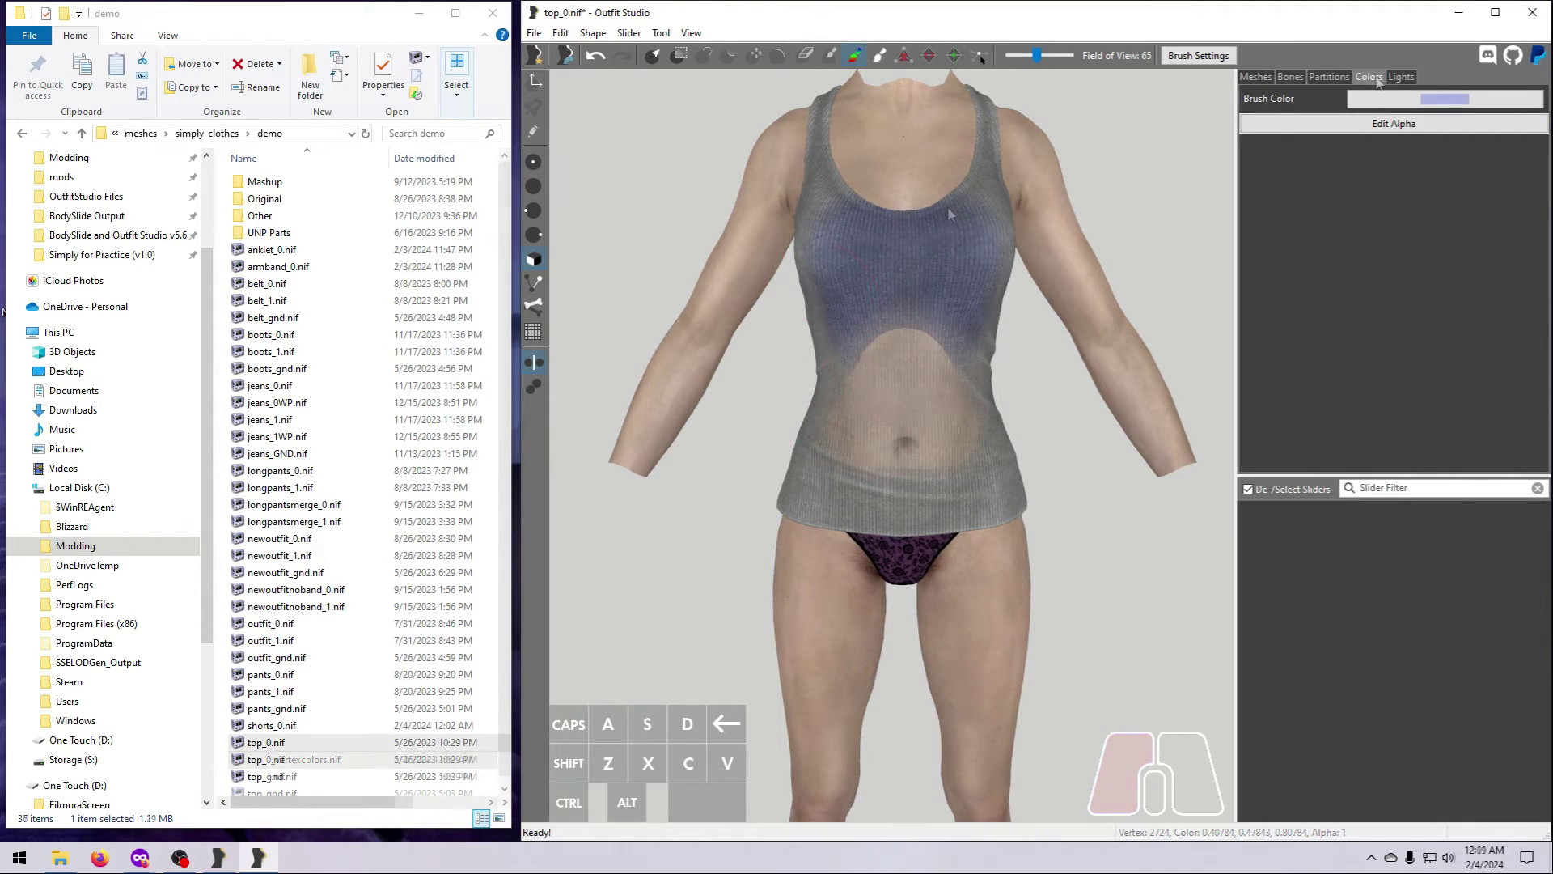
Step: Export the UNP PUSHUP_0, Top_0 and Panties shapes together to the demo folder as top_0_vertexcolors.nif
{"action": "left_click", "coordinate": [1256, 77]}
{"action": "left_click", "coordinate": [1305, 109]}
{"action": "left_click", "coordinate": [1300, 137], "text": "shift"}
{"action": "right_click", "coordinate": [1298, 138]}
{"action": "mouse_move", "coordinate": [1320, 147]}
{"action": "left_click", "coordinate": [1238, 148]}
{"action": "scroll", "coordinate": [841, 490], "scroll_direction": "down", "scroll_amount": 5}
{"action": "left_click", "coordinate": [796, 533]}
{"action": "left_click", "coordinate": [700, 594]}
{"action": "left_click", "coordinate": [659, 594]}
{"action": "type", "text": "AL"}
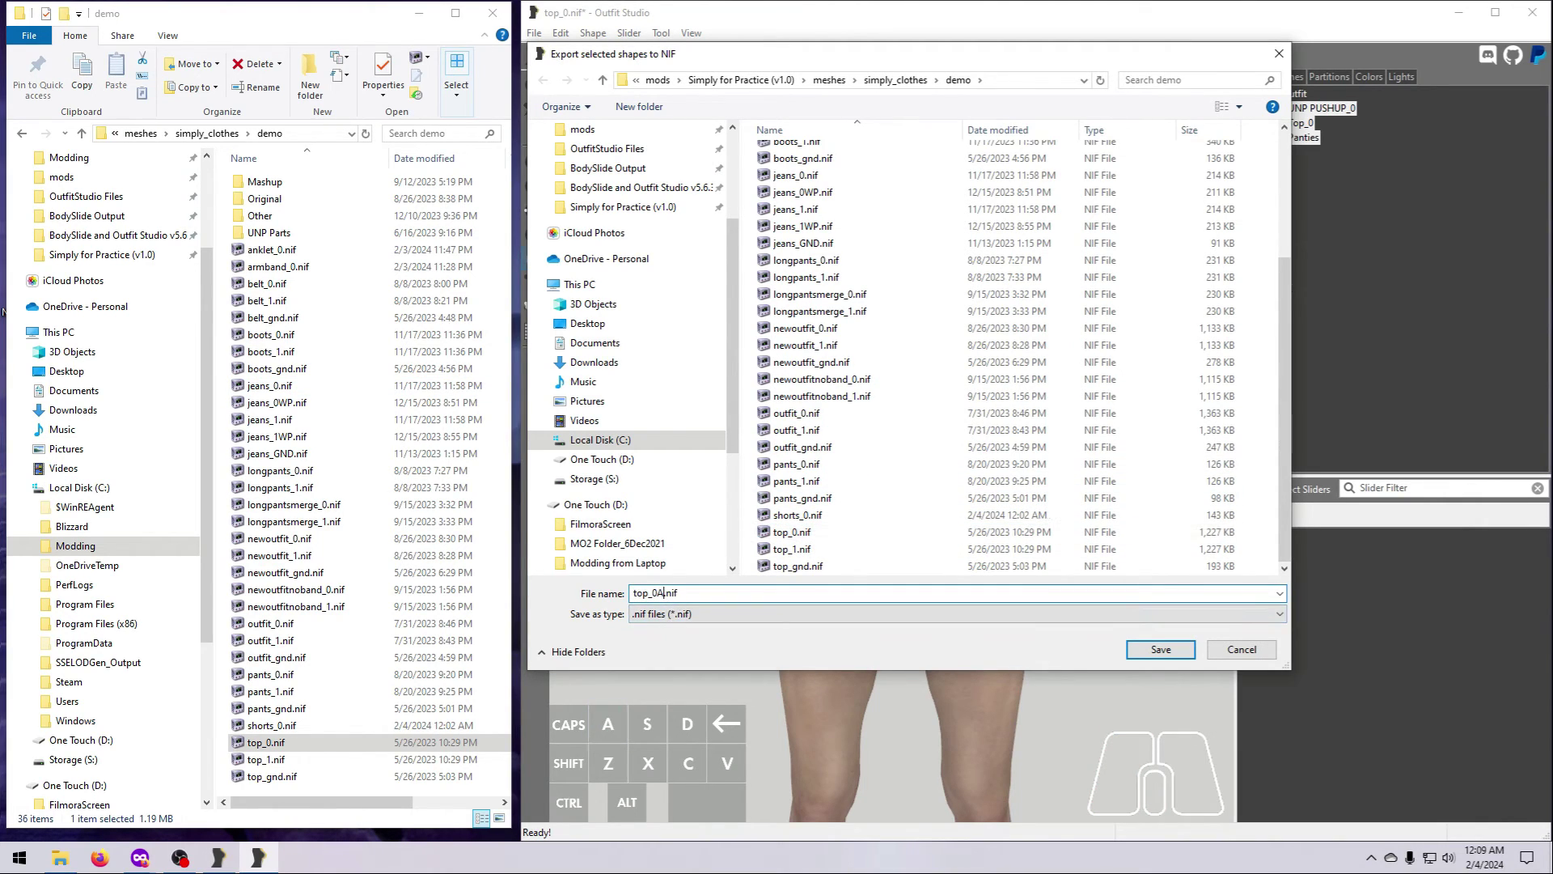
{"action": "key", "text": "BackSpace"}
{"action": "key", "text": "BackSpace"}
{"action": "type", "text": "_vertexcolors"}
{"action": "key", "text": "Return"}
Step: Open top_0_vertexcolors.nif in NifSkope and examine the Top_0 shape's Vertex Desc, NiAlphaProperty and BSLightingShaderProperty Shader Flags 2
{"action": "double_click", "coordinate": [293, 759]}
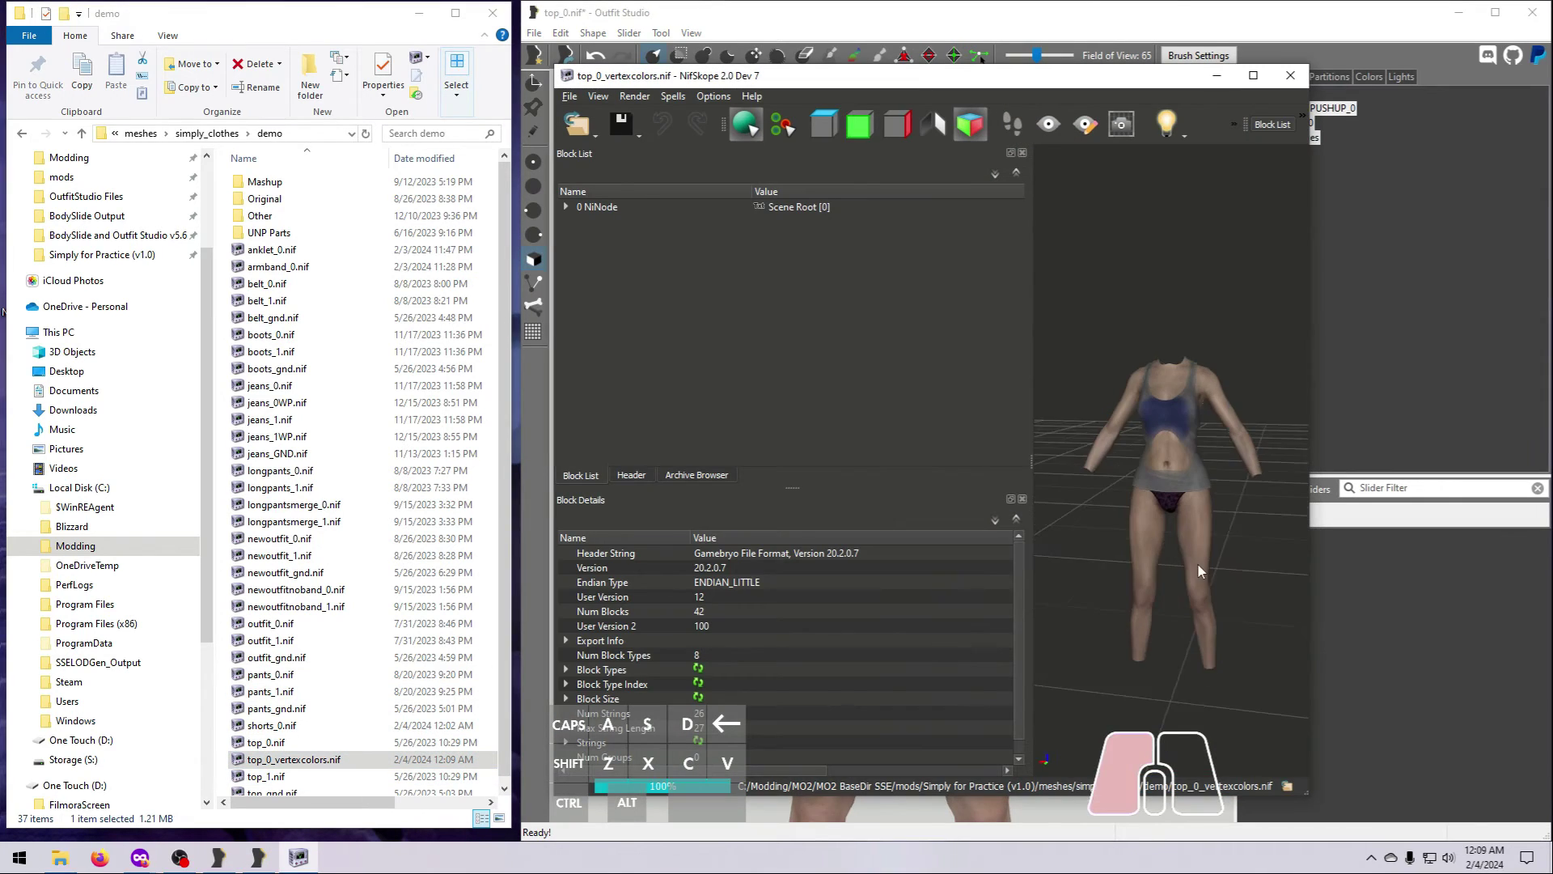
{"action": "scroll", "coordinate": [1199, 571], "scroll_direction": "up", "scroll_amount": 3}
{"action": "left_click", "coordinate": [1136, 493]}
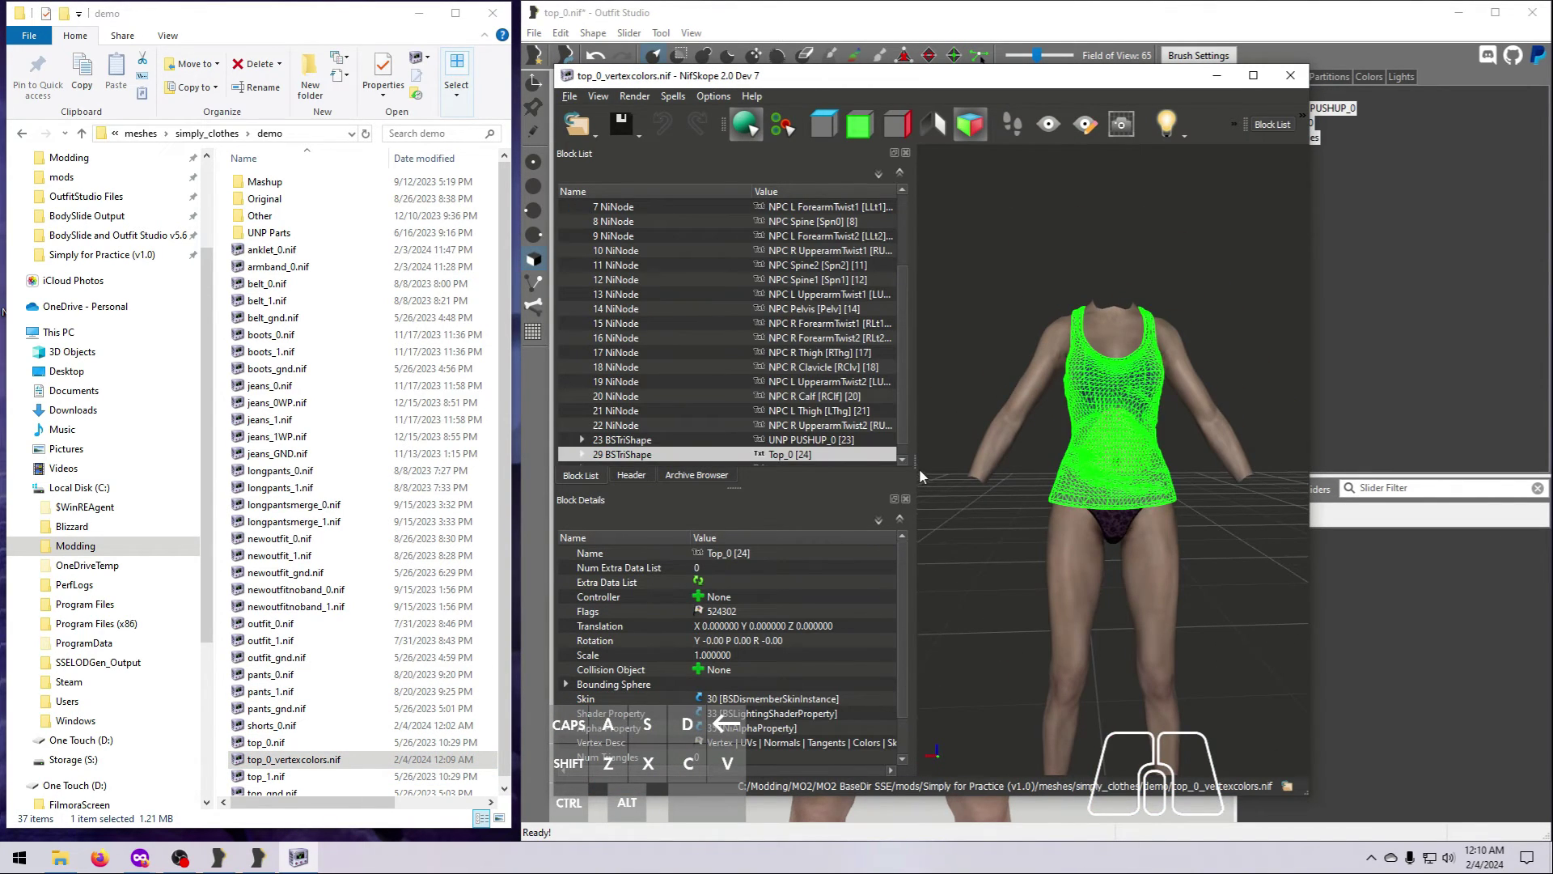
{"action": "left_click_drag", "start_coordinate": [919, 478], "coordinate": [1050, 469]}
{"action": "left_click", "coordinate": [582, 454]}
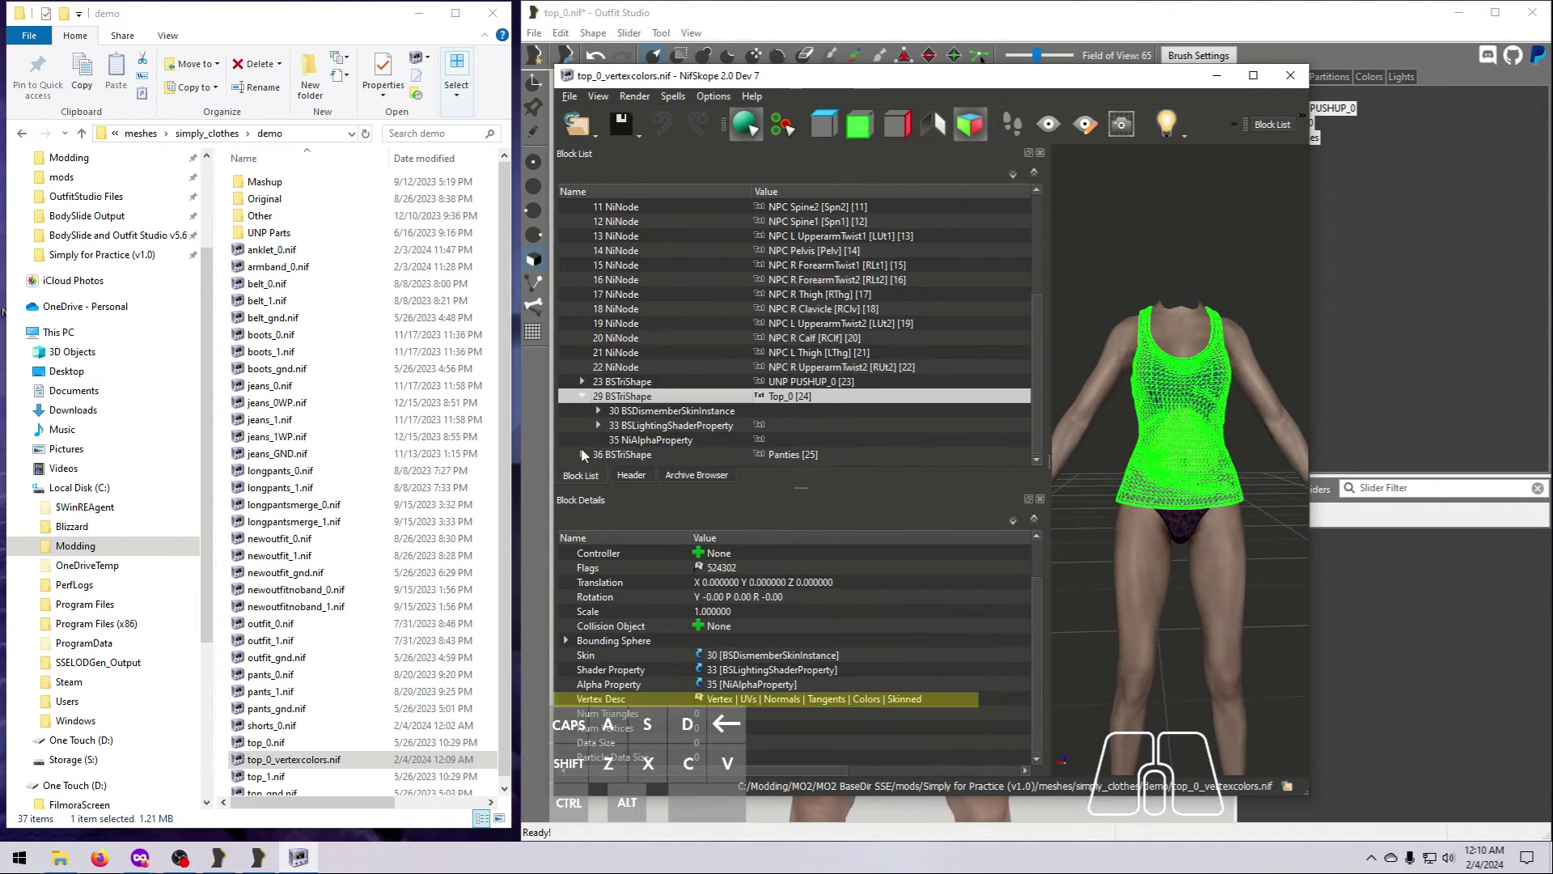
{"action": "left_click", "coordinate": [645, 441]}
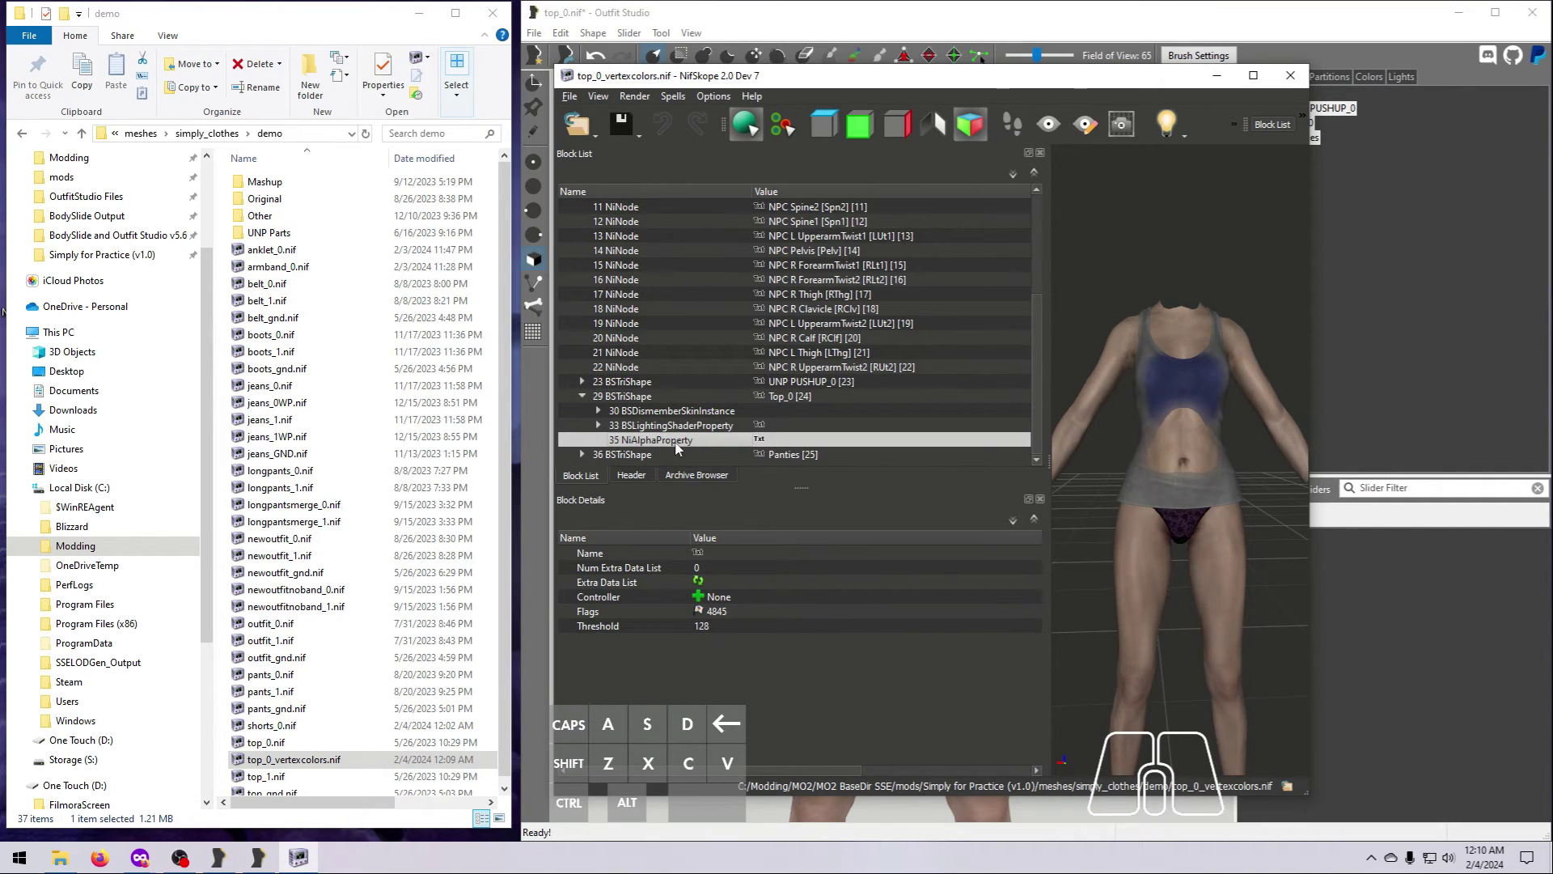
{"action": "left_click", "coordinate": [684, 426]}
{"action": "left_click", "coordinate": [809, 674]}
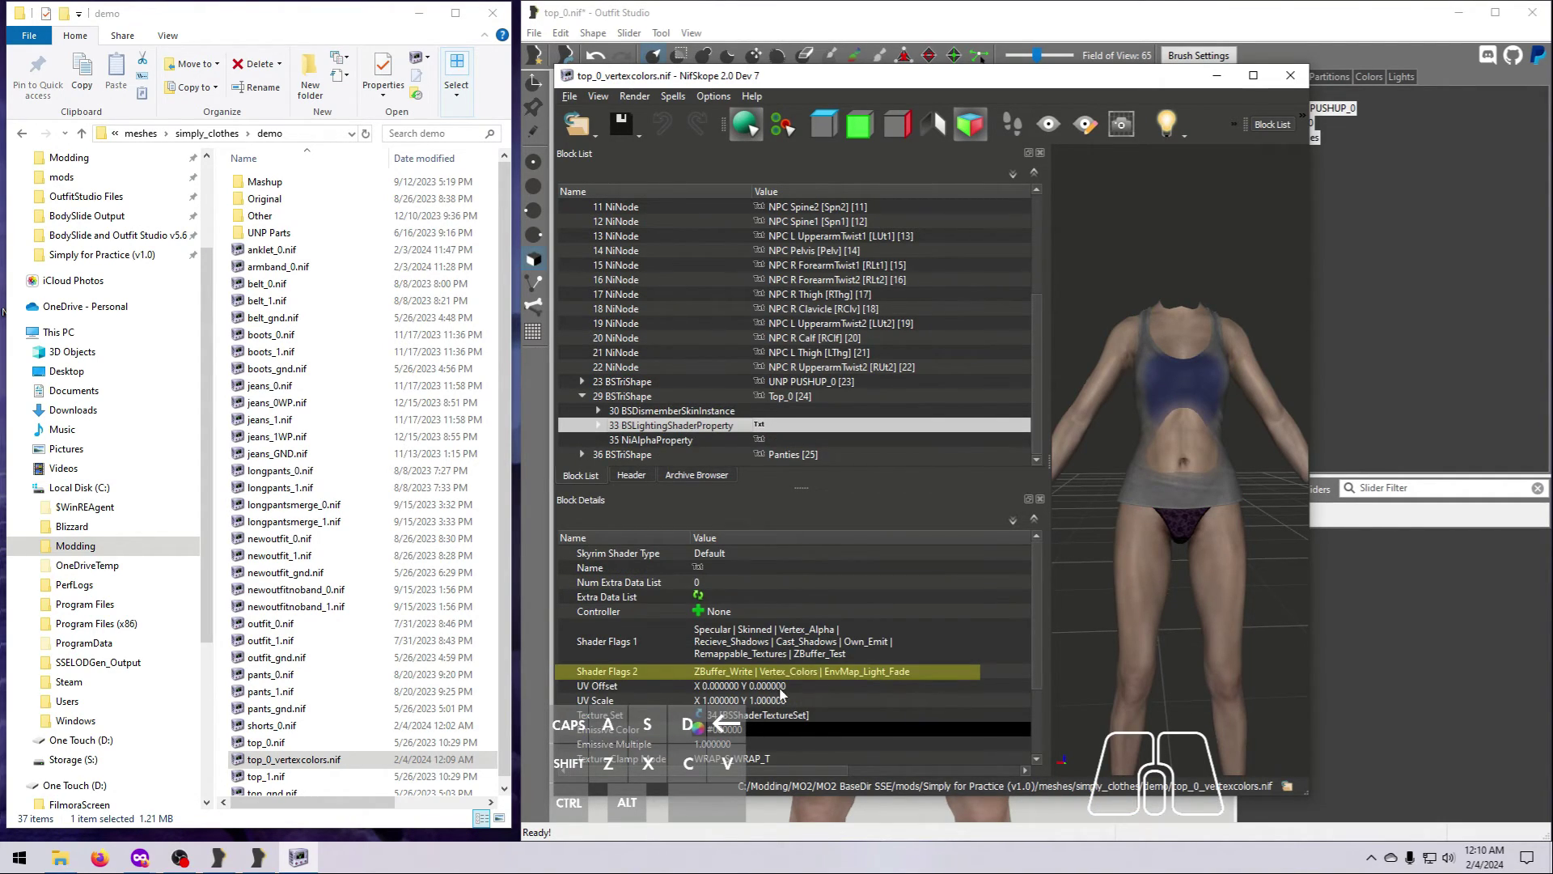